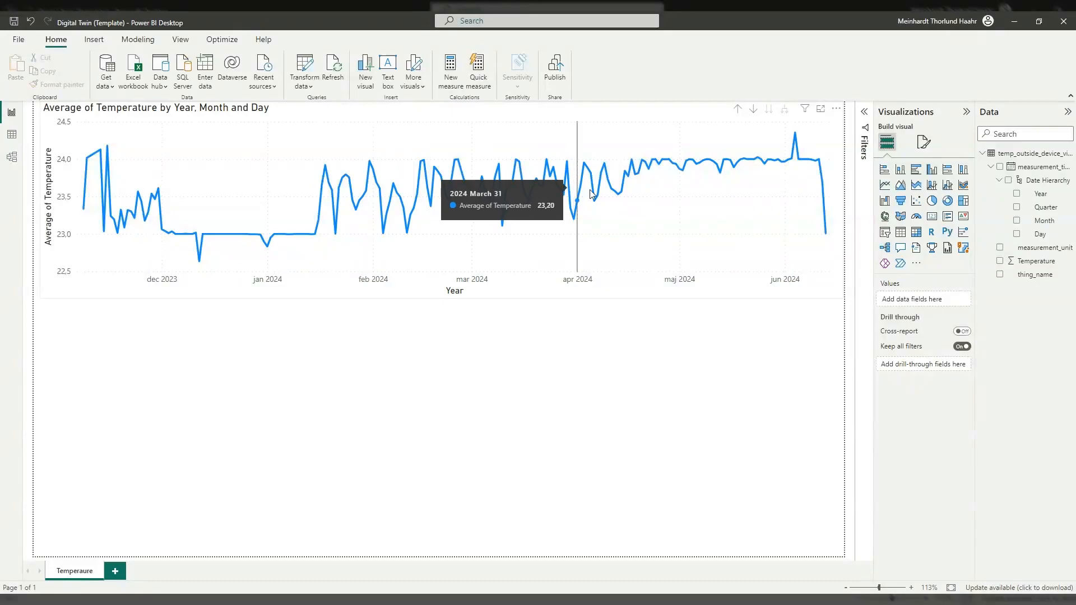
{"action": "left_click", "coordinate": [1019, 157]}
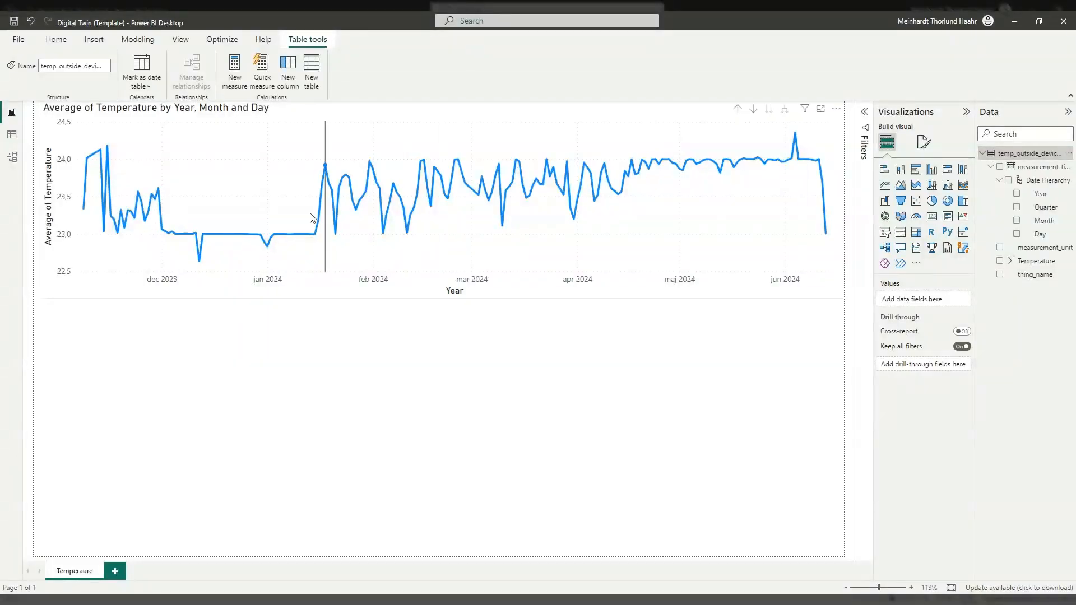
{"action": "mouse_move", "coordinate": [469, 245]}
{"action": "right_click", "coordinate": [1004, 160]}
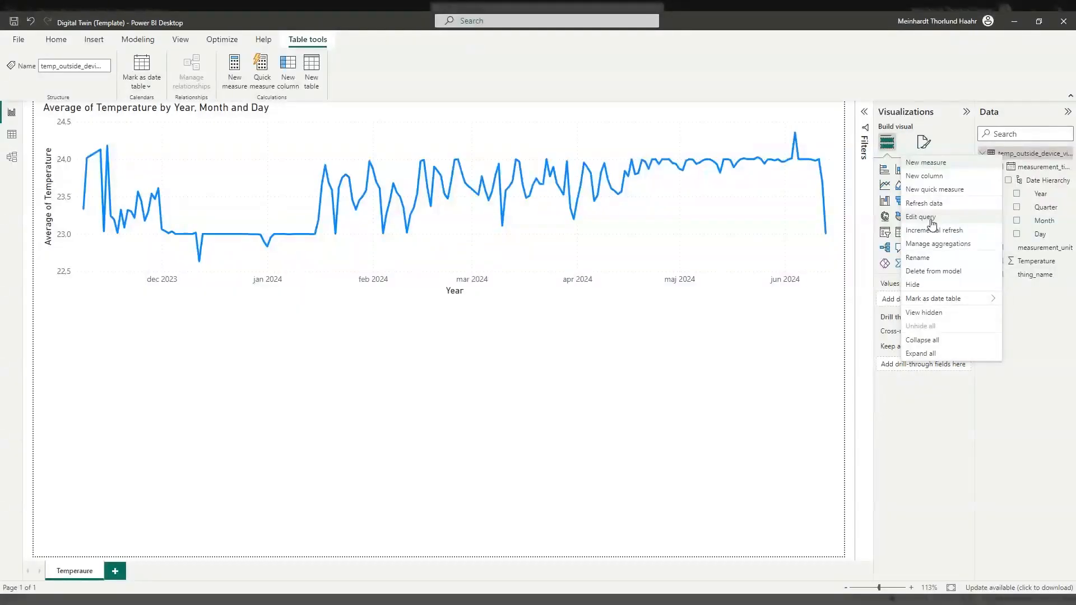
{"action": "left_click", "coordinate": [480, 404]}
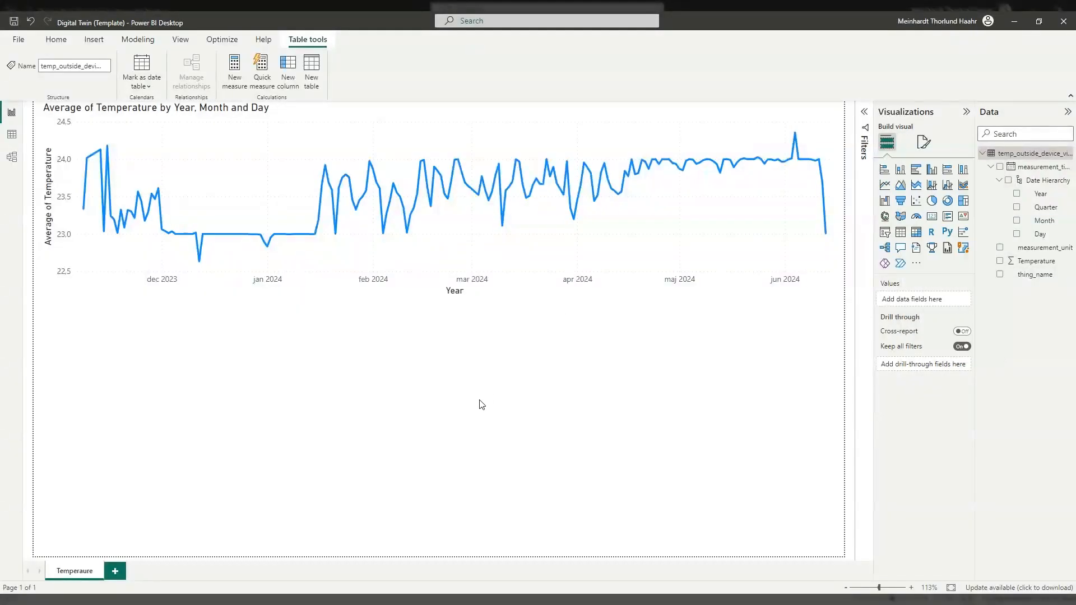
- Examine the rows of the temp_outside_device_view table, including the thing_name column, and return to the report
{"action": "left_click", "coordinate": [13, 132]}
{"action": "left_click", "coordinate": [68, 129]}
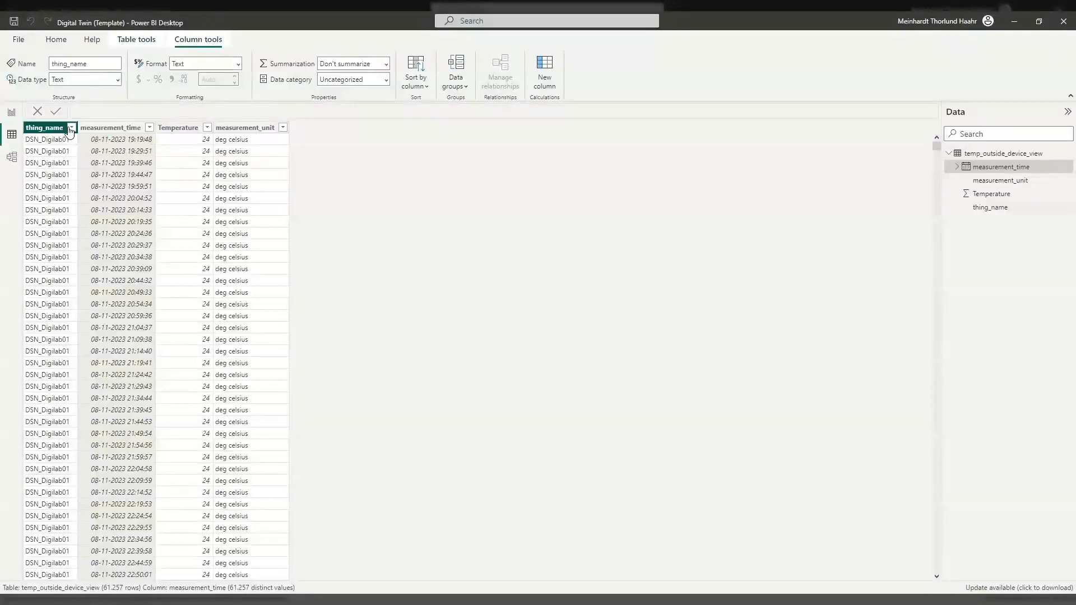
{"action": "left_click", "coordinate": [71, 127]}
{"action": "left_click", "coordinate": [71, 128]}
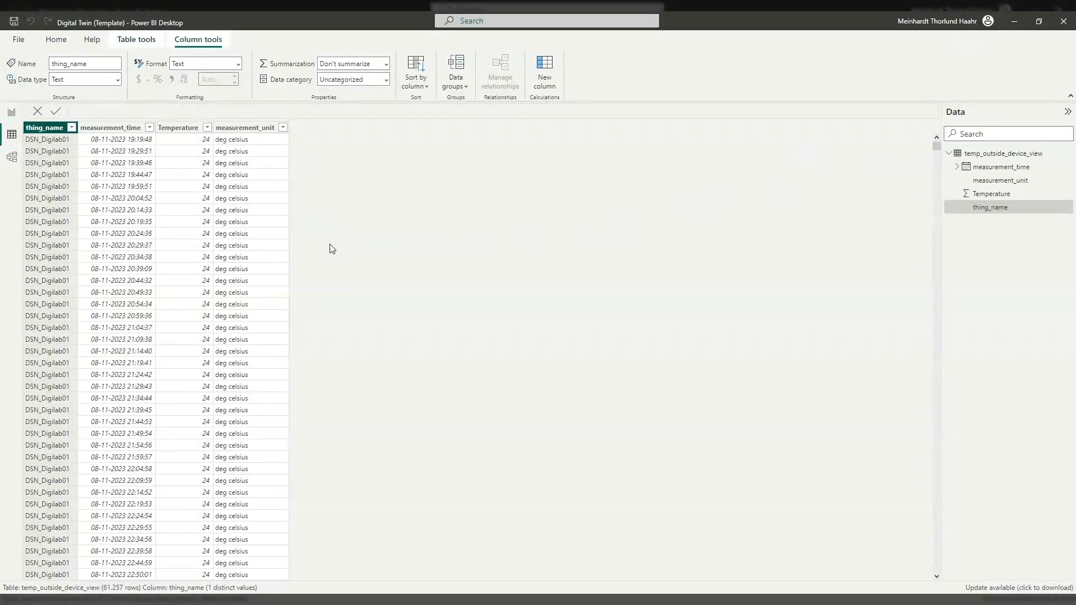
{"action": "left_click", "coordinate": [11, 112]}
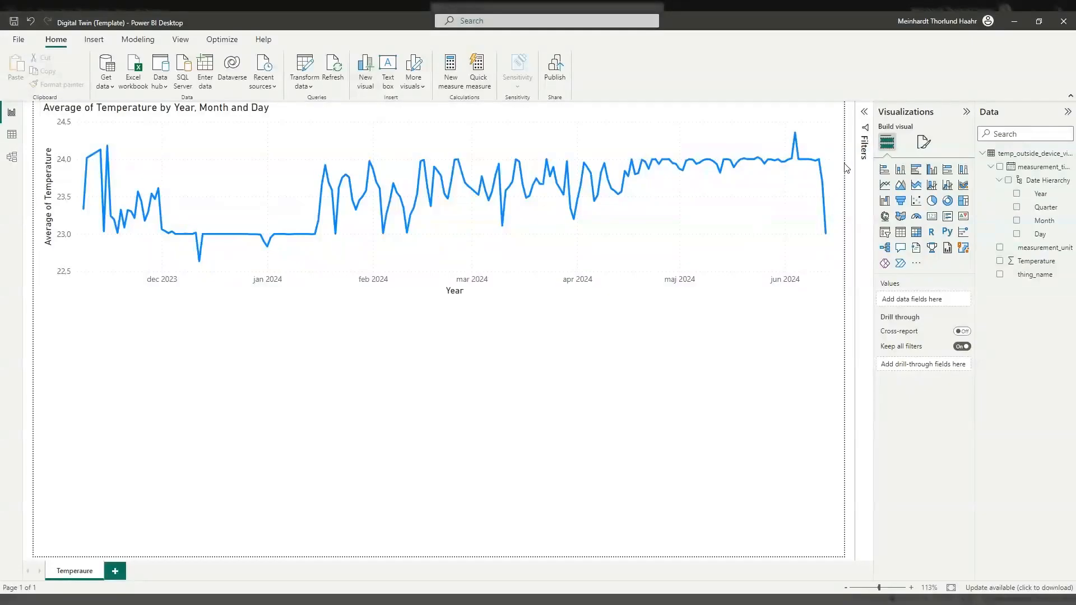
- Show the report's filters and examine the conditions available for the line chart's Average of Temperature filter
{"action": "left_click", "coordinate": [867, 113]}
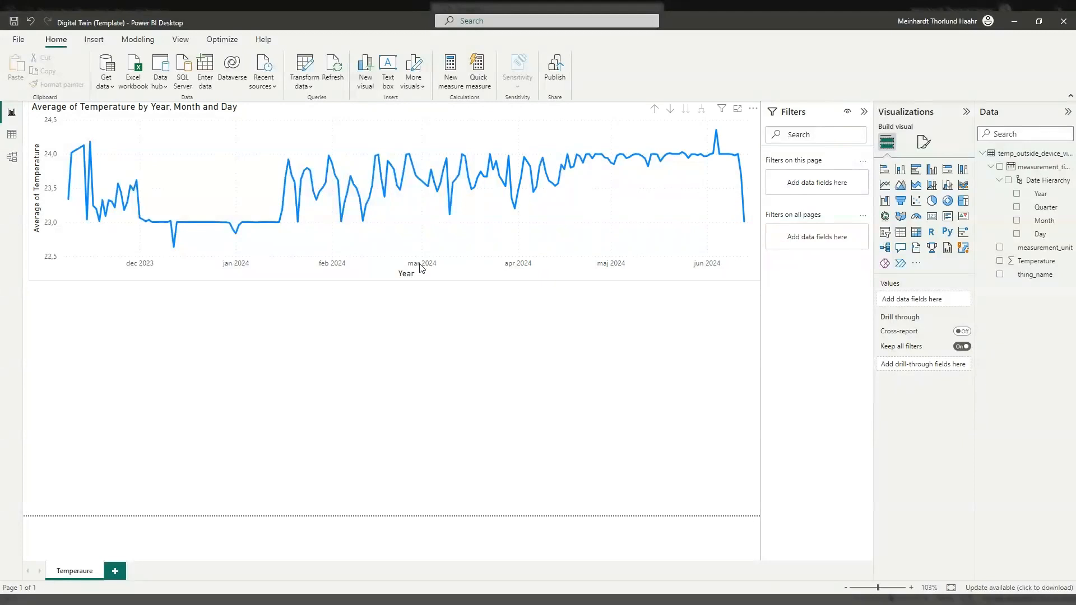
{"action": "left_click", "coordinate": [469, 275]}
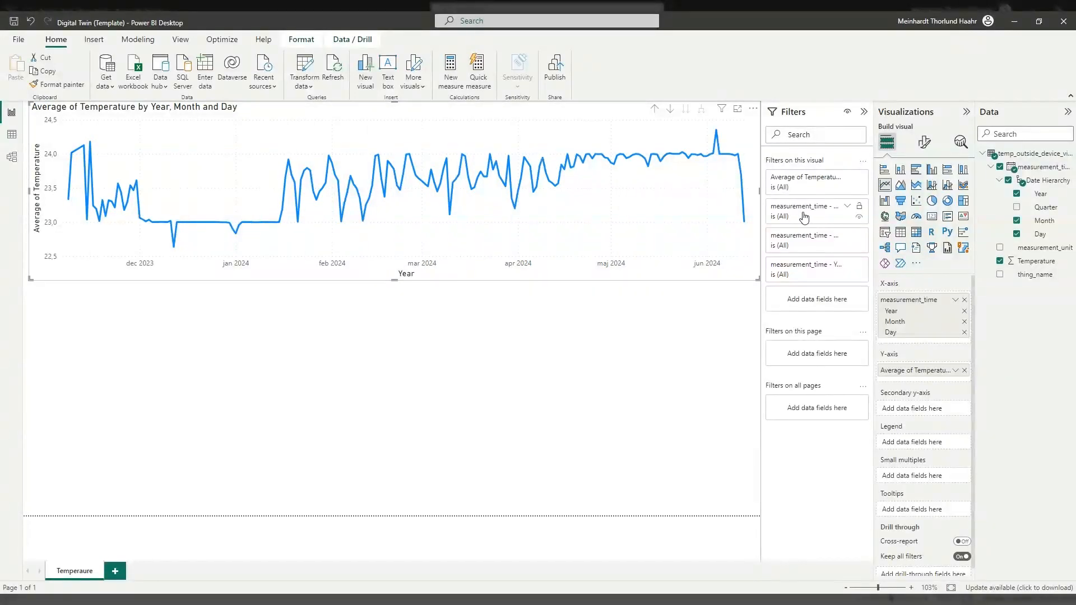
{"action": "left_click", "coordinate": [847, 179]}
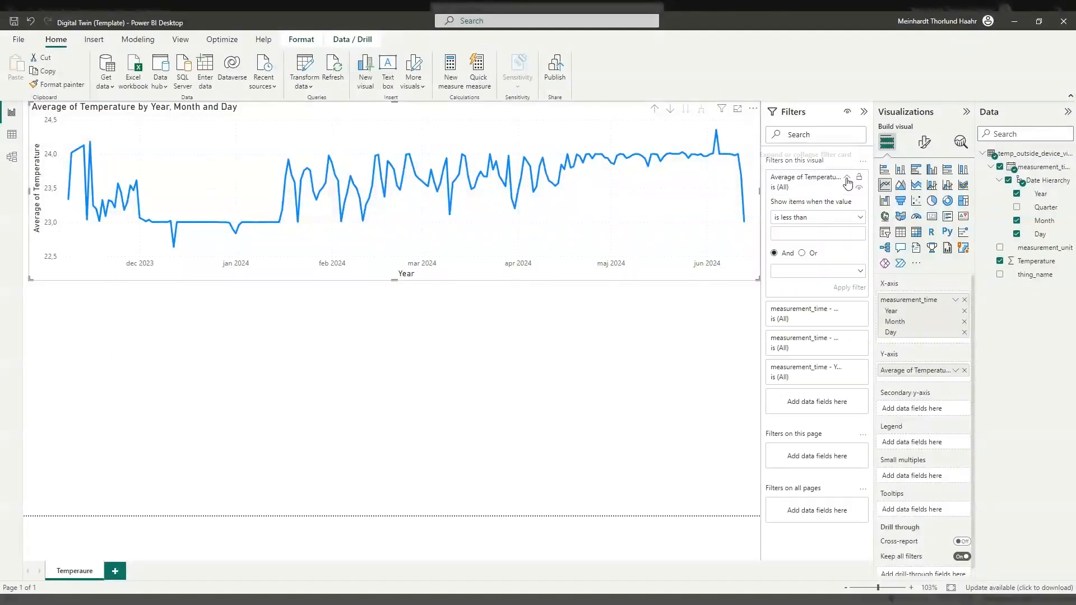
{"action": "left_click", "coordinate": [861, 218]}
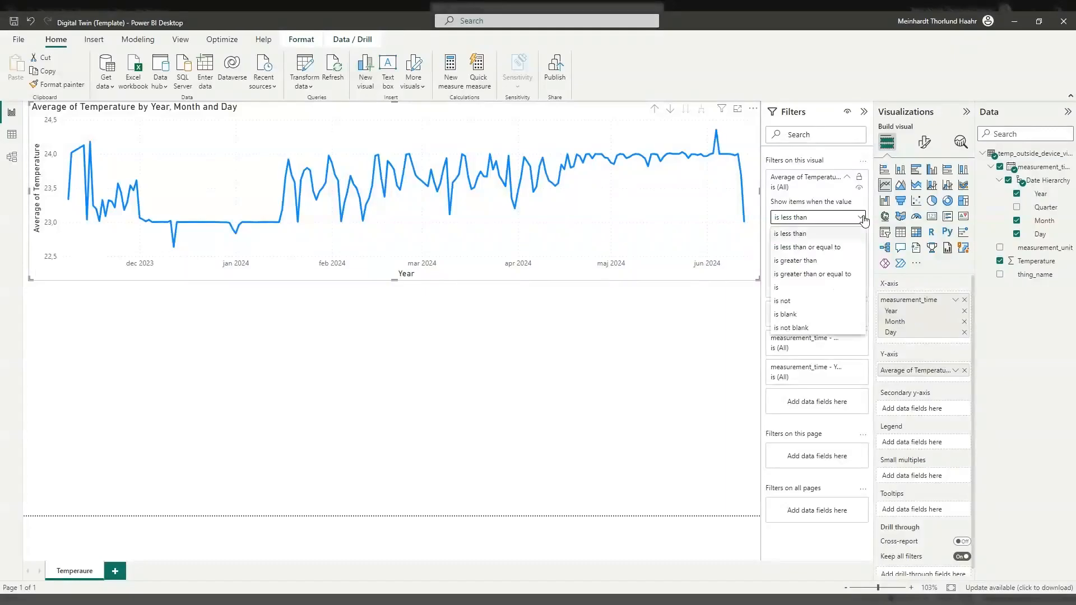
{"action": "left_click", "coordinate": [862, 218]}
{"action": "left_click", "coordinate": [847, 178]}
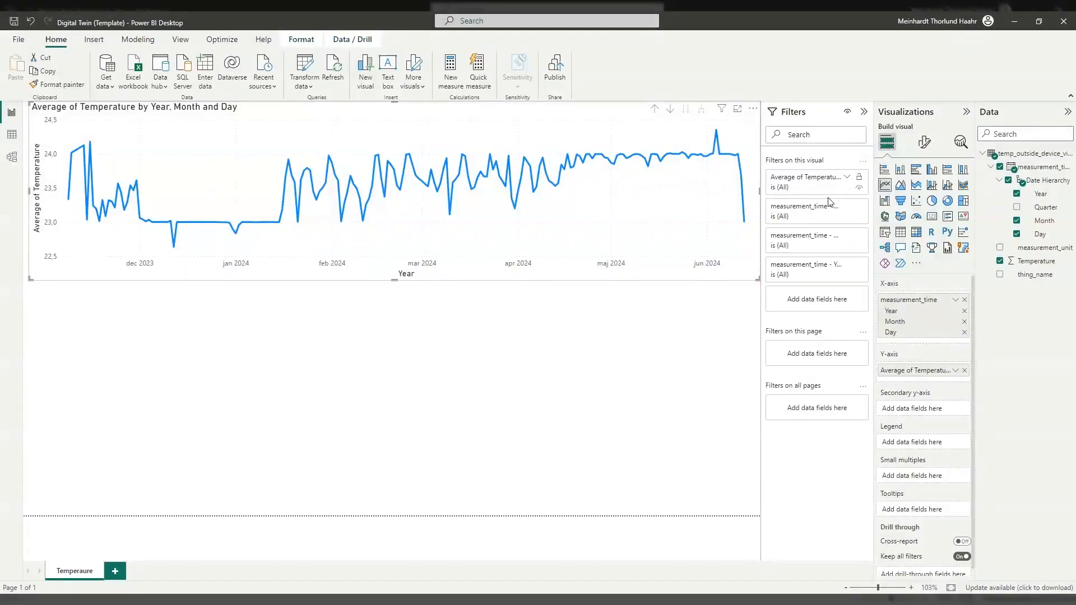
- Compare the filters offered when the temperature line chart is selected with those offered when nothing is selected
{"action": "left_click", "coordinate": [378, 372]}
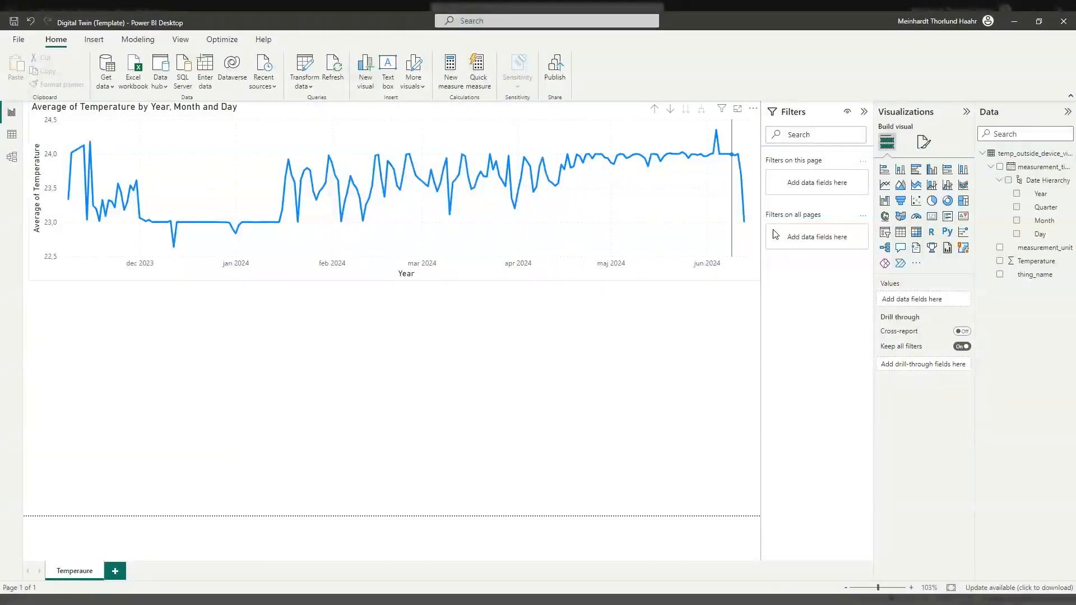
{"action": "left_click", "coordinate": [567, 276]}
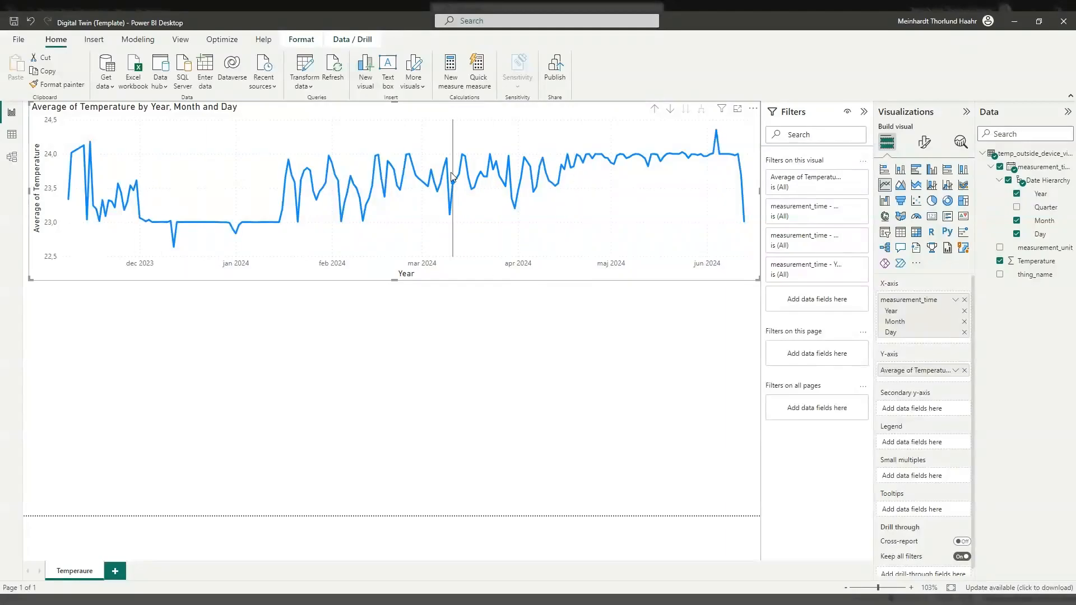
{"action": "left_click", "coordinate": [274, 391]}
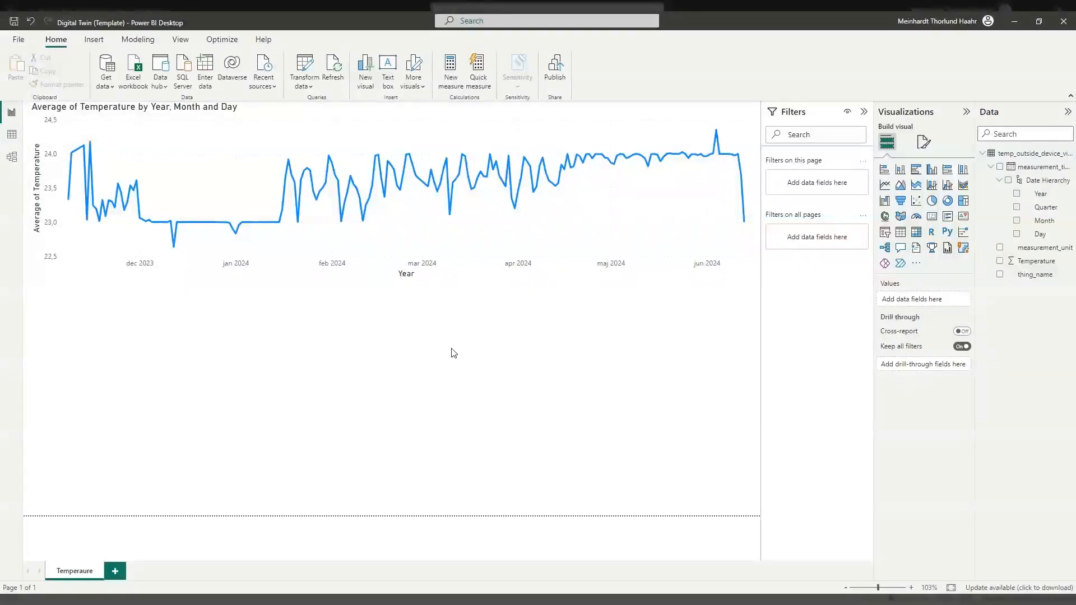
{"action": "left_click", "coordinate": [468, 269]}
{"action": "left_click", "coordinate": [497, 366]}
{"action": "left_click", "coordinate": [374, 274]}
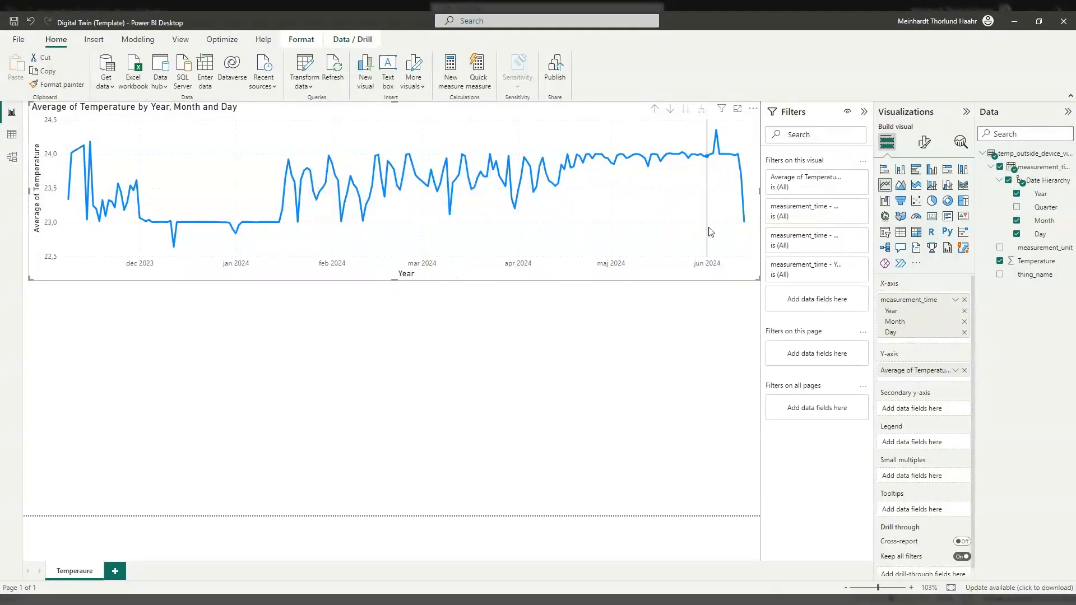
{"action": "mouse_move", "coordinate": [709, 232]}
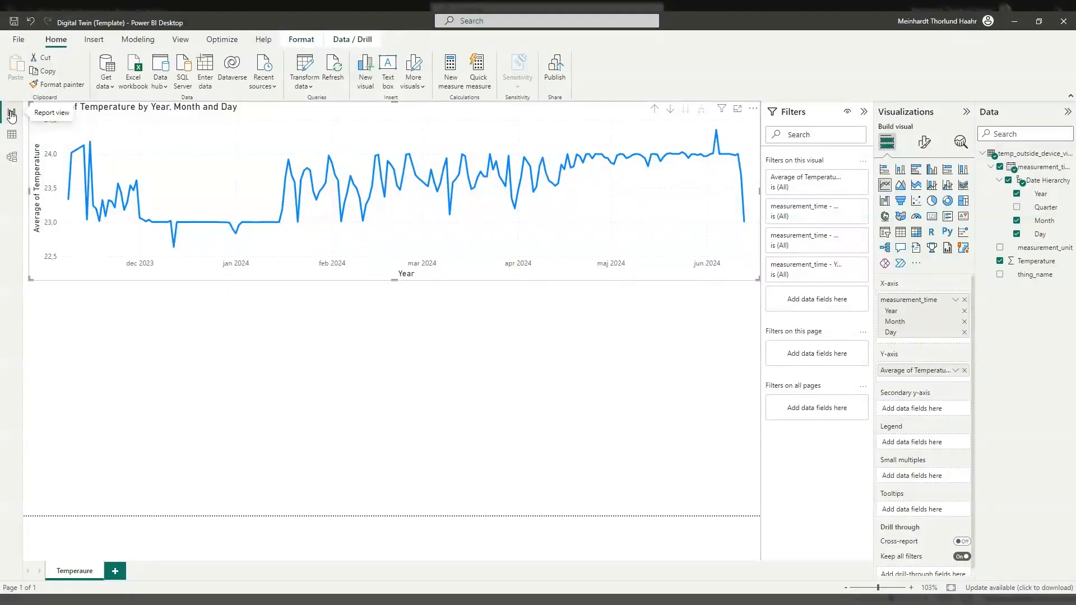
{"action": "left_click", "coordinate": [279, 395]}
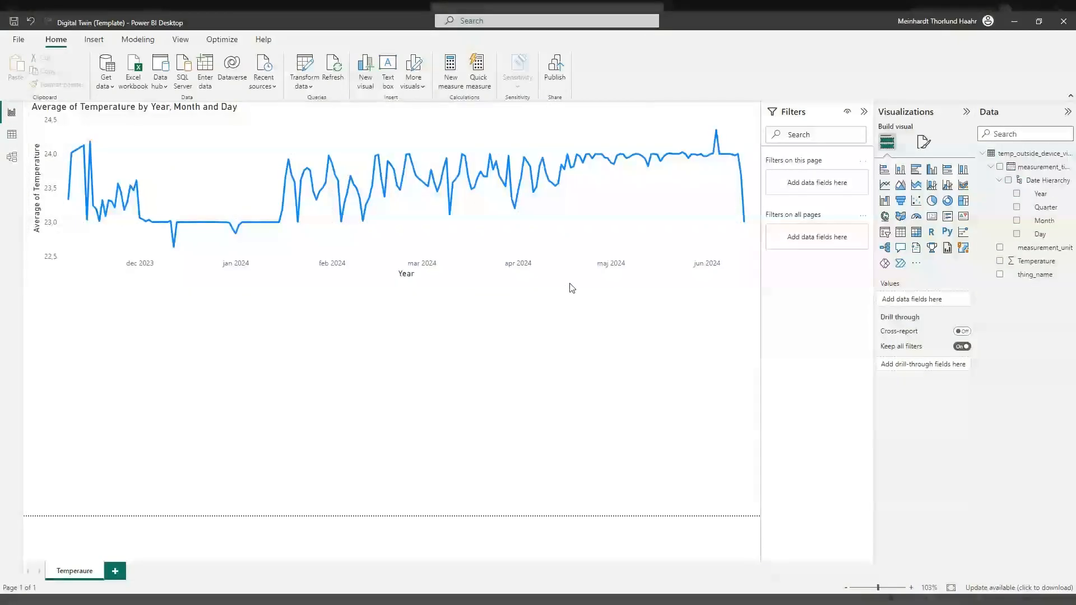
{"action": "left_click", "coordinate": [668, 165]}
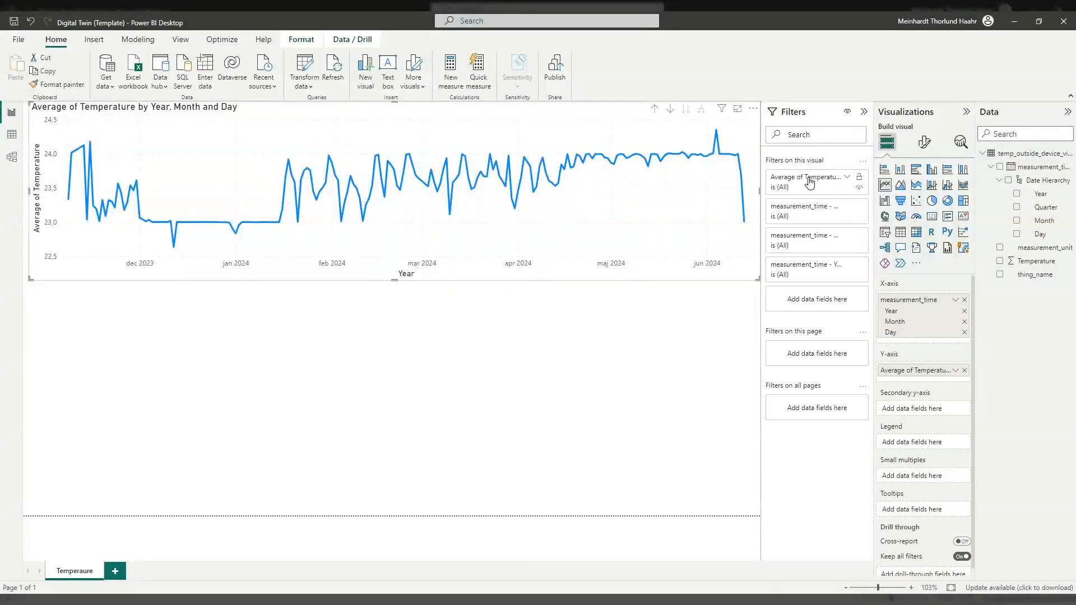
{"action": "left_click", "coordinate": [608, 335]}
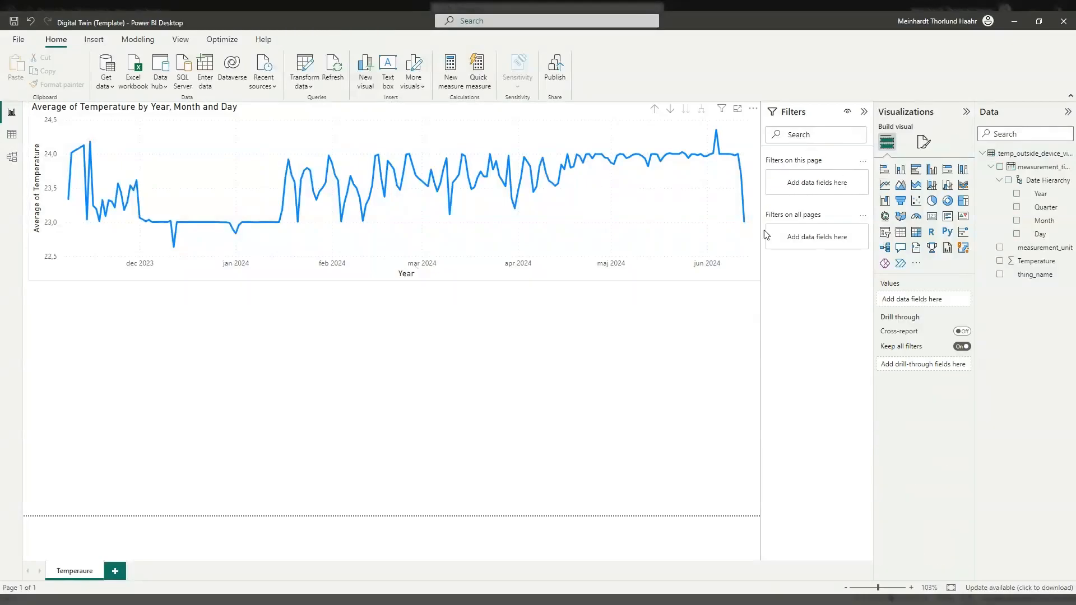
{"action": "left_click", "coordinate": [714, 185]}
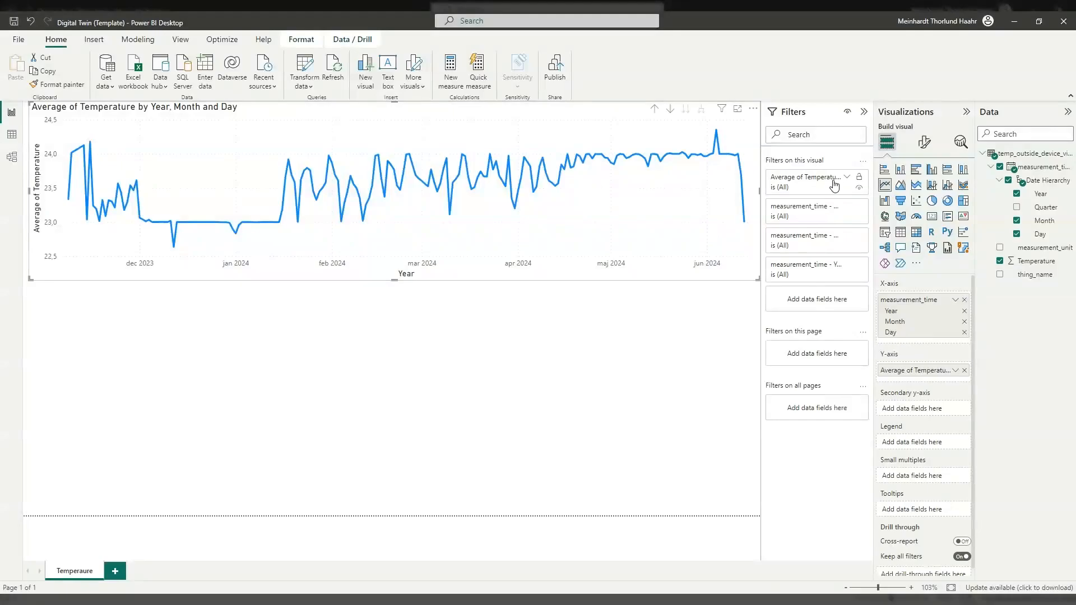
{"action": "left_click", "coordinate": [626, 339]}
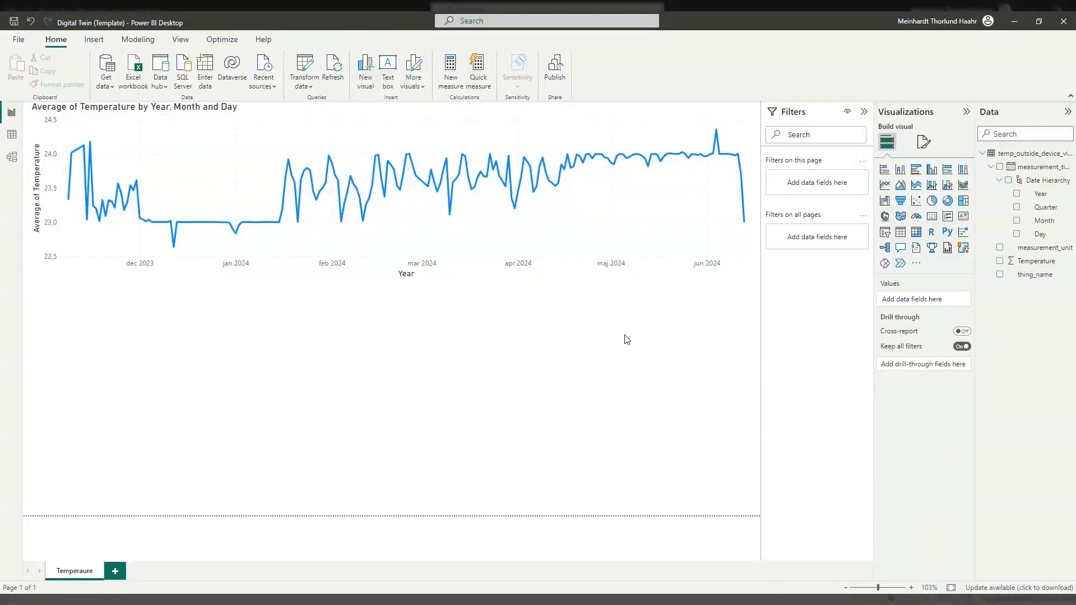
{"action": "left_click", "coordinate": [644, 271]}
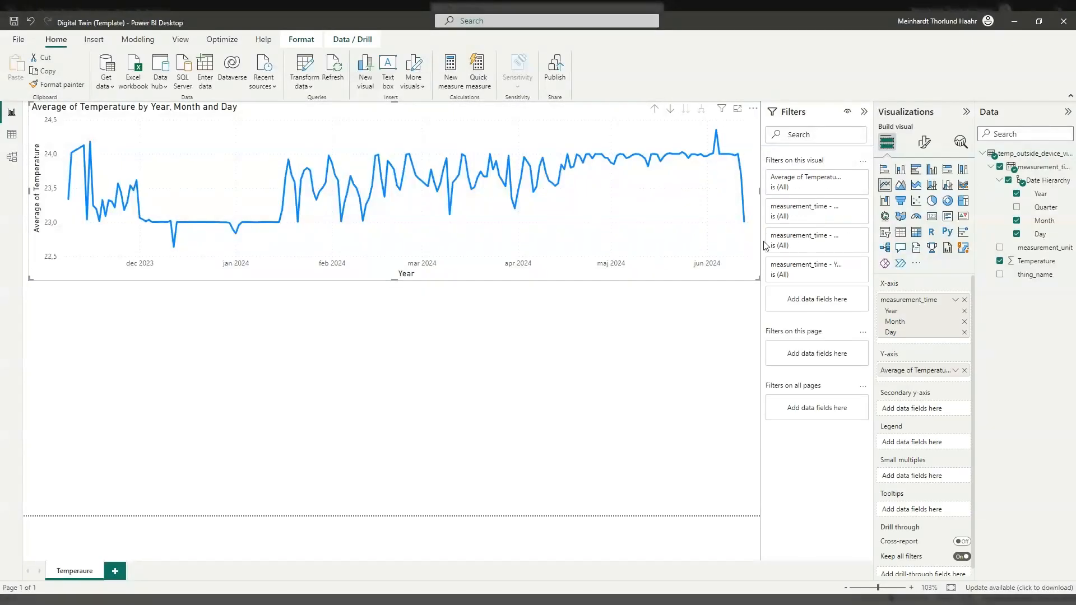
{"action": "left_click", "coordinate": [608, 317]}
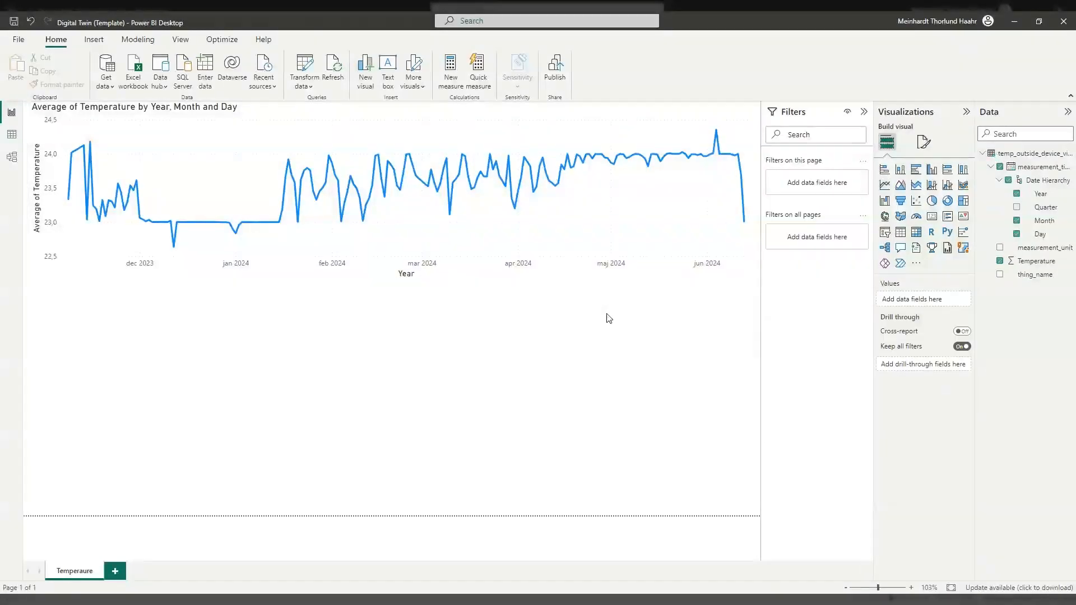
{"action": "left_click", "coordinate": [574, 276]}
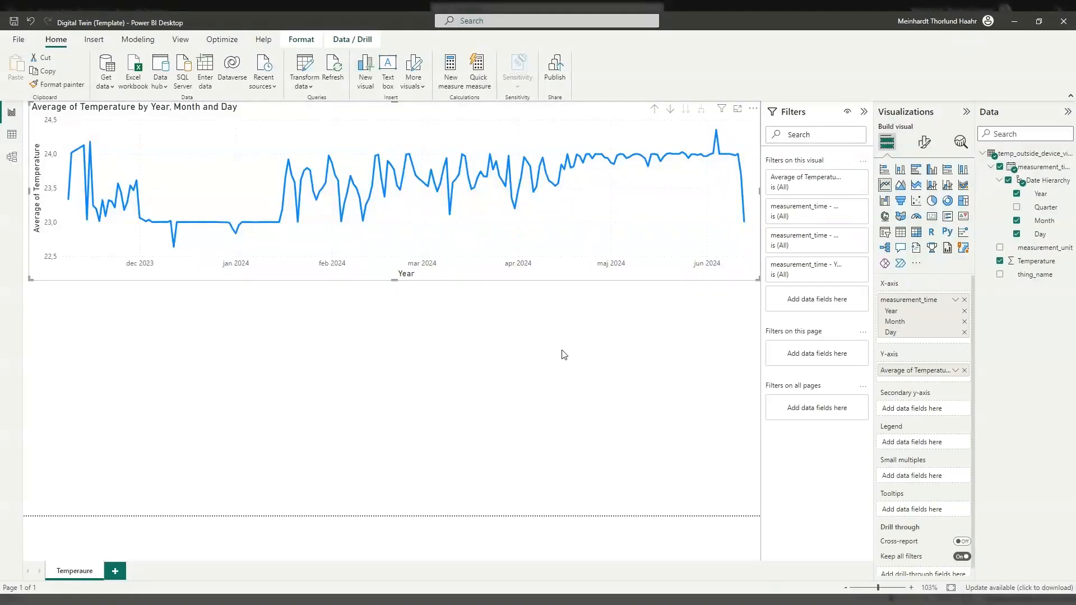
{"action": "left_click", "coordinate": [590, 372]}
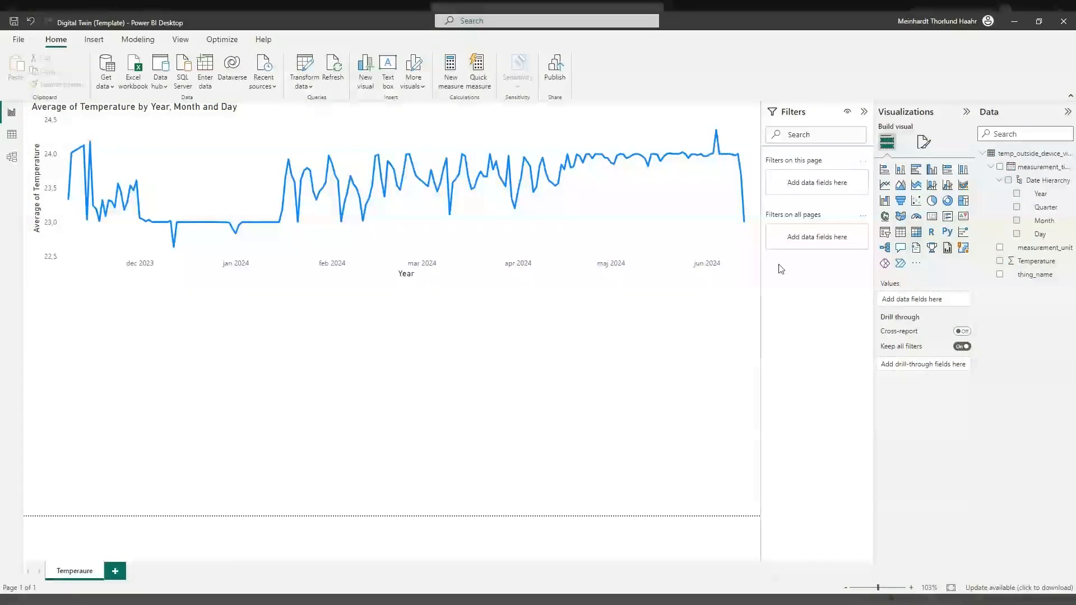
- Browse the gallery of additional Power BI visuals and search it for "slicer"
{"action": "left_click", "coordinate": [917, 266]}
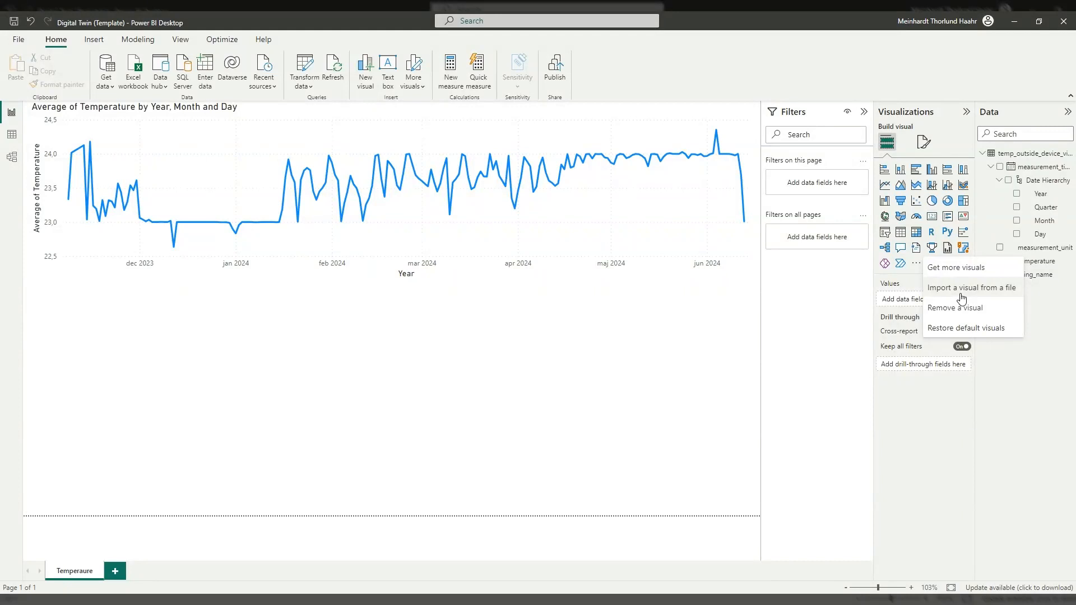
{"action": "left_click", "coordinate": [960, 270]}
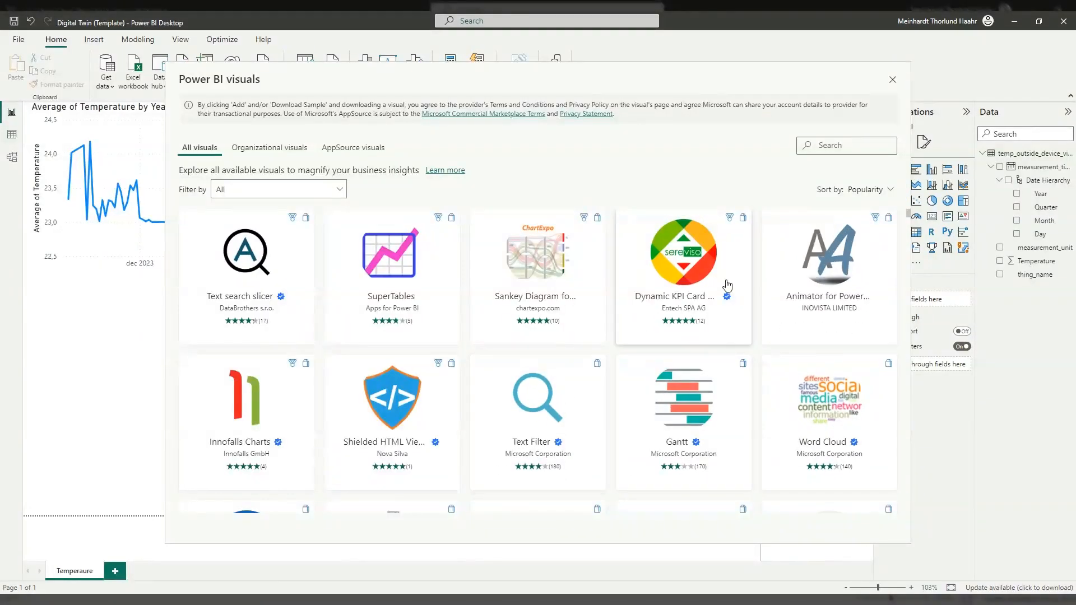
{"action": "scroll", "coordinate": [673, 302], "scroll_direction": "down", "scroll_amount": 7}
{"action": "scroll", "coordinate": [535, 348], "scroll_direction": "down", "scroll_amount": 4}
{"action": "scroll", "coordinate": [619, 368], "scroll_direction": "up", "scroll_amount": 2}
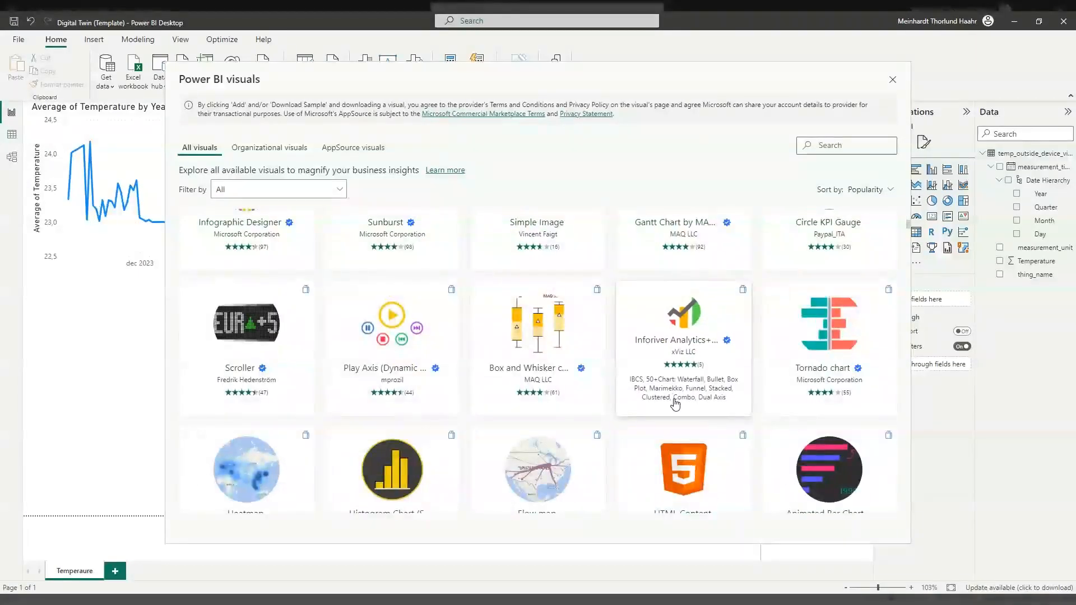
{"action": "scroll", "coordinate": [675, 404], "scroll_direction": "up", "scroll_amount": 7}
{"action": "scroll", "coordinate": [835, 213], "scroll_direction": "up", "scroll_amount": 2}
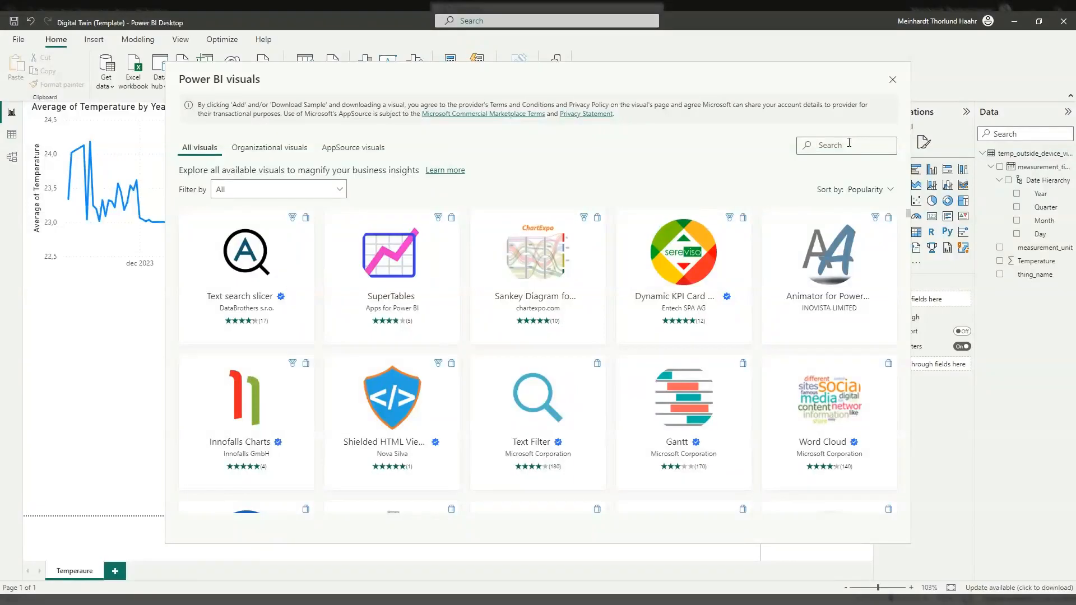
{"action": "type", "text": "slicer"}
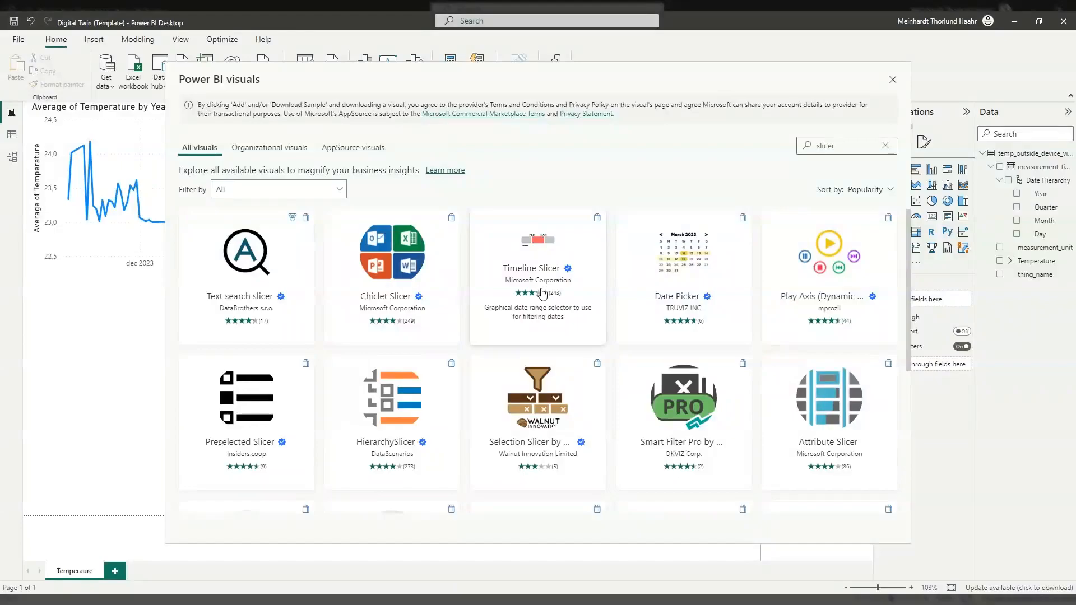
- Add Microsoft's Timeline Slicer visual to the report and acknowledge the import
{"action": "left_click", "coordinate": [568, 315]}
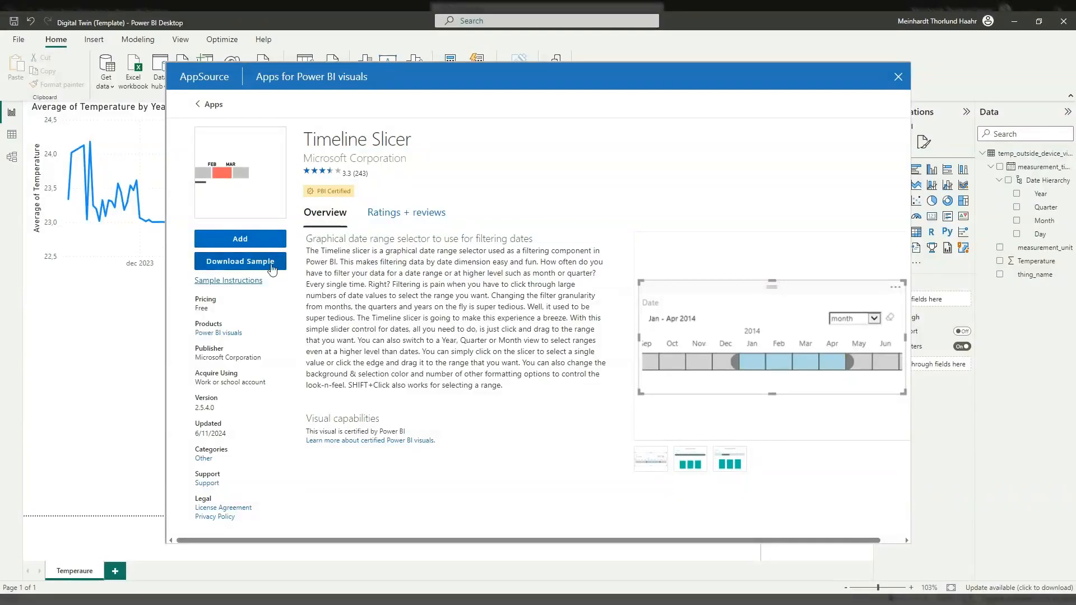
{"action": "double_click", "coordinate": [205, 308]}
{"action": "left_click", "coordinate": [248, 242]}
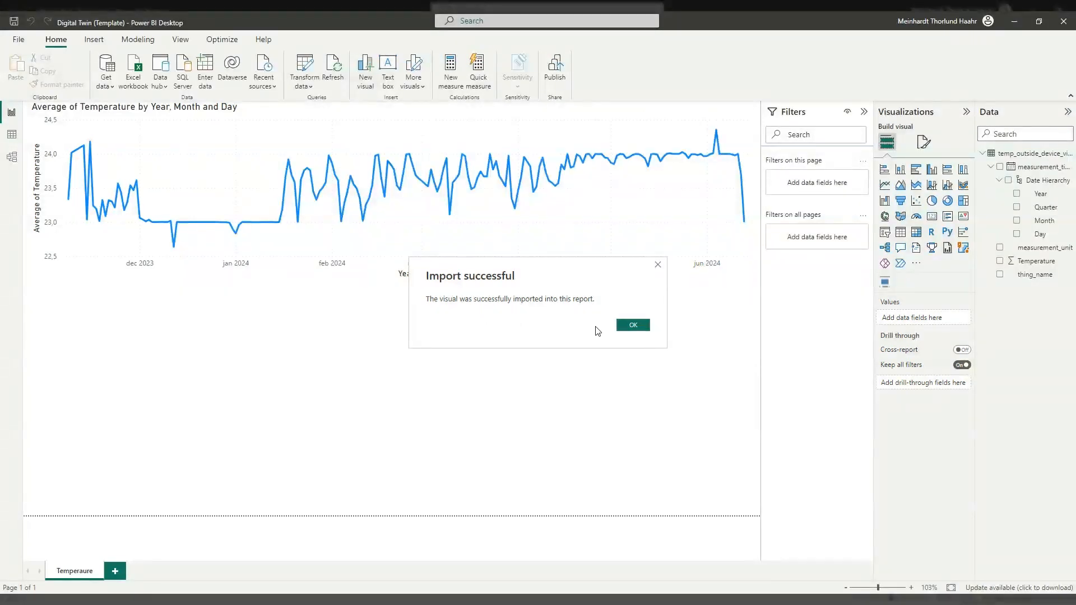
{"action": "left_click", "coordinate": [642, 327]}
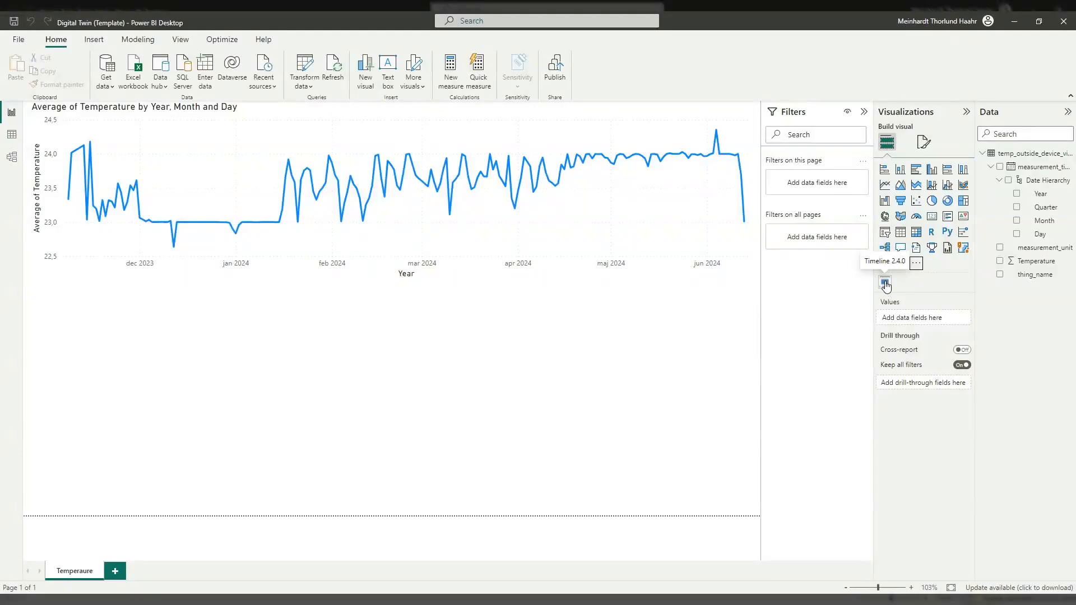
- Insert an empty Timeline visual on the Temperaure page below the line chart
{"action": "left_click", "coordinate": [916, 264]}
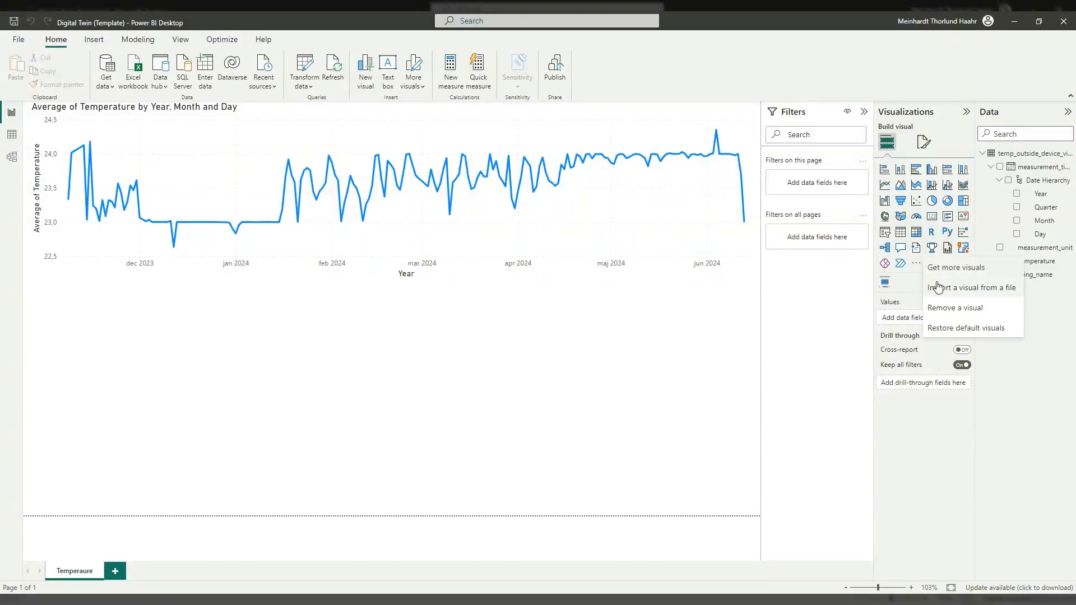
{"action": "left_click", "coordinate": [900, 292]}
{"action": "left_click", "coordinate": [885, 285]}
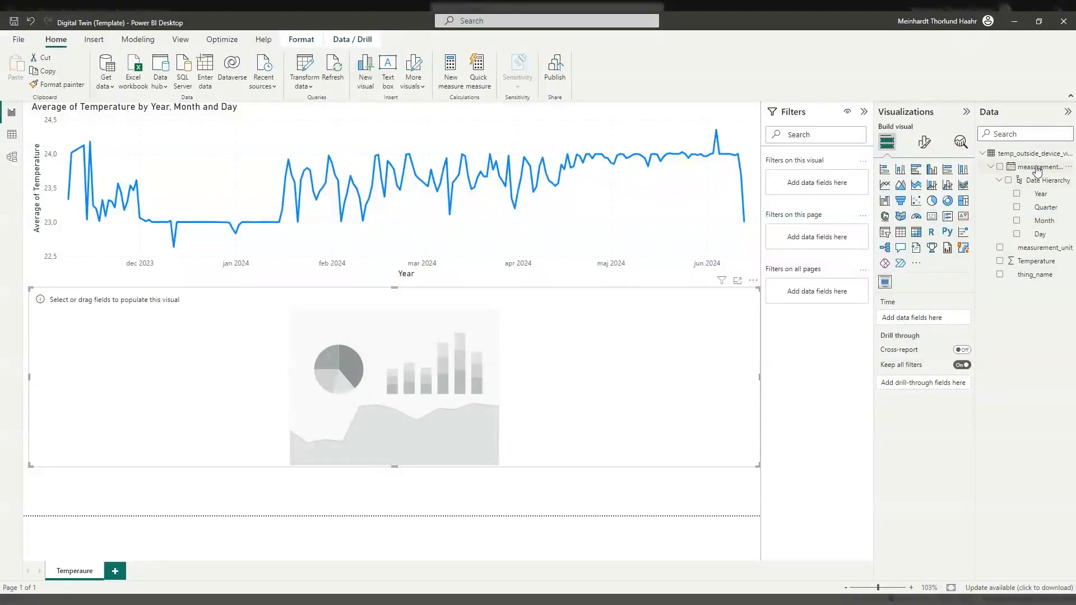
- Add measurement_time as a Year hierarchy field to the Timeline's Time data and try its granularities from year to day
{"action": "left_click_drag", "start_coordinate": [1037, 180], "coordinate": [942, 324]}
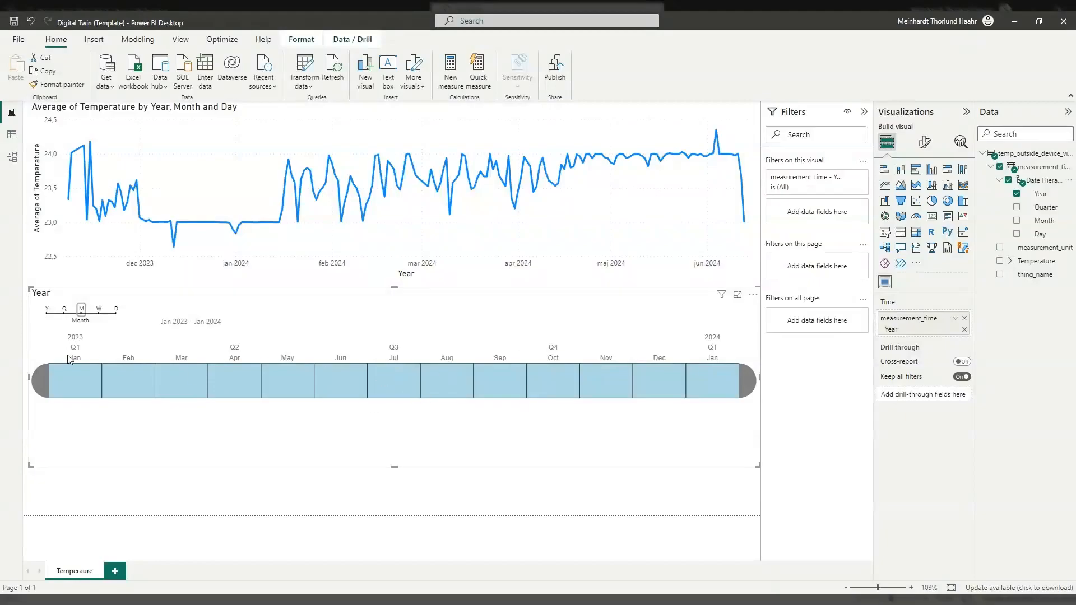
{"action": "left_click", "coordinate": [48, 313]}
{"action": "left_click", "coordinate": [65, 314]}
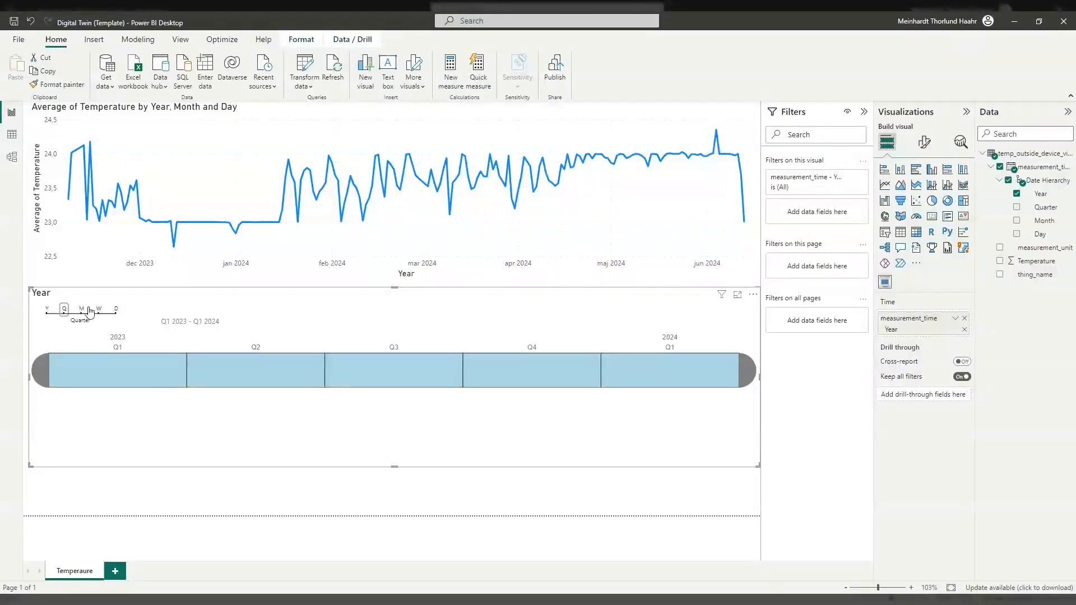
{"action": "left_click", "coordinate": [82, 311]}
{"action": "left_click", "coordinate": [99, 311]}
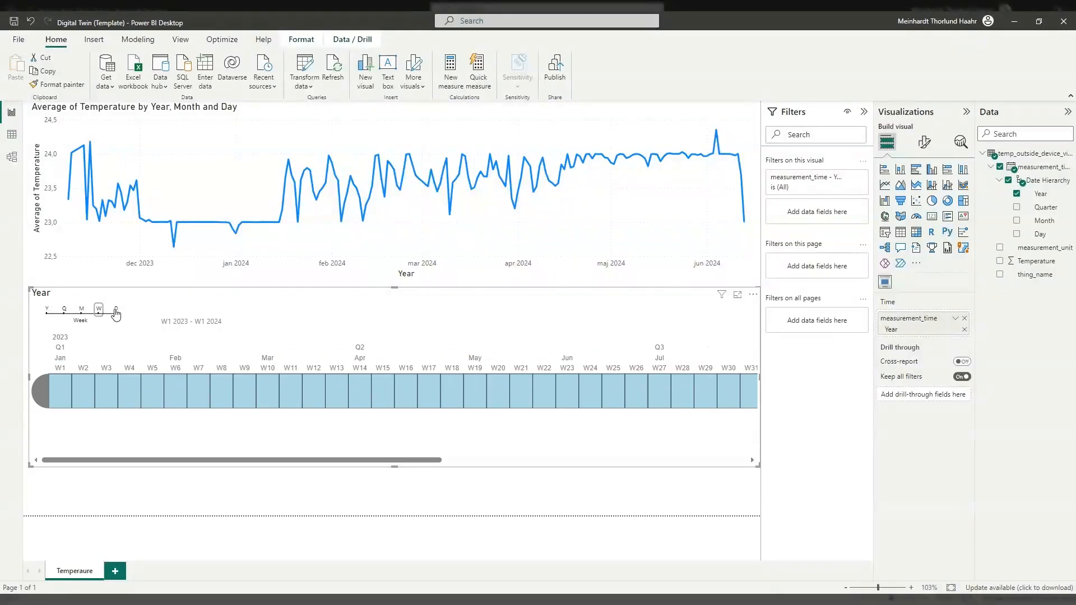
{"action": "left_click", "coordinate": [116, 311]}
{"action": "left_click_drag", "start_coordinate": [84, 461], "coordinate": [67, 399]}
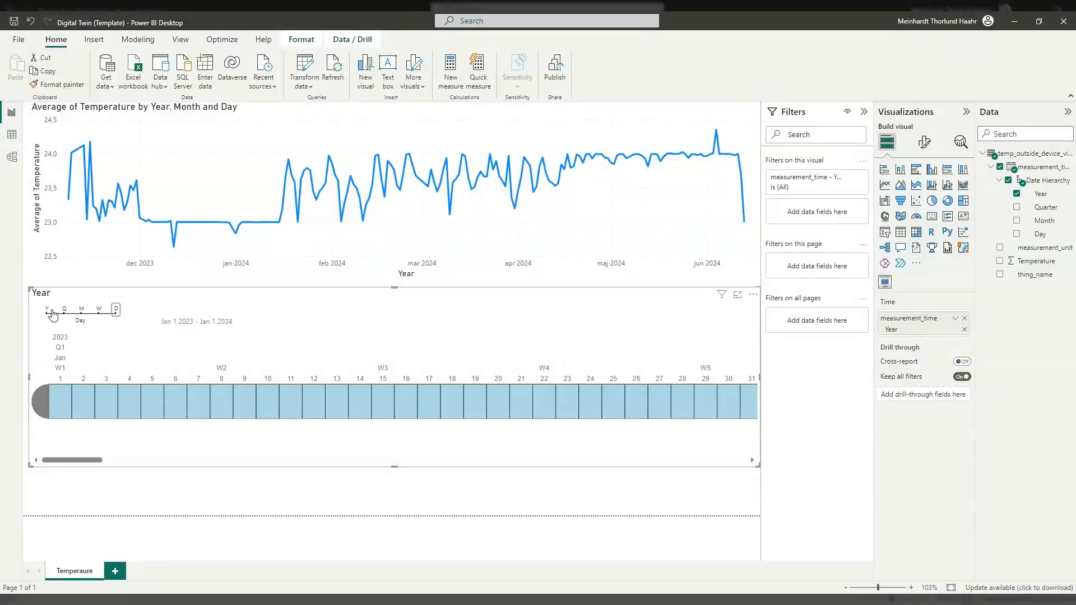
- Set the Timeline to yearly granularity and try filtering the temperature line chart by 2023 and 2024
{"action": "left_click", "coordinate": [47, 309]}
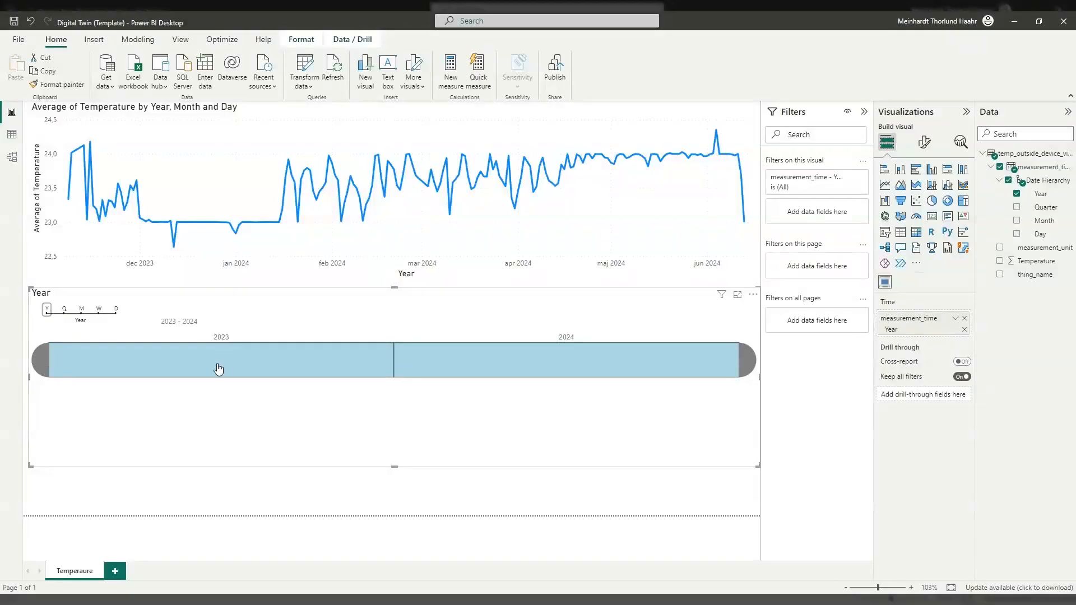
{"action": "left_click", "coordinate": [334, 367]}
{"action": "left_click", "coordinate": [510, 367]}
{"action": "left_click", "coordinate": [346, 367]}
{"action": "left_click", "coordinate": [473, 371]}
{"action": "left_click", "coordinate": [313, 374]}
{"action": "left_click", "coordinate": [476, 368]}
{"action": "left_click", "coordinate": [446, 275]}
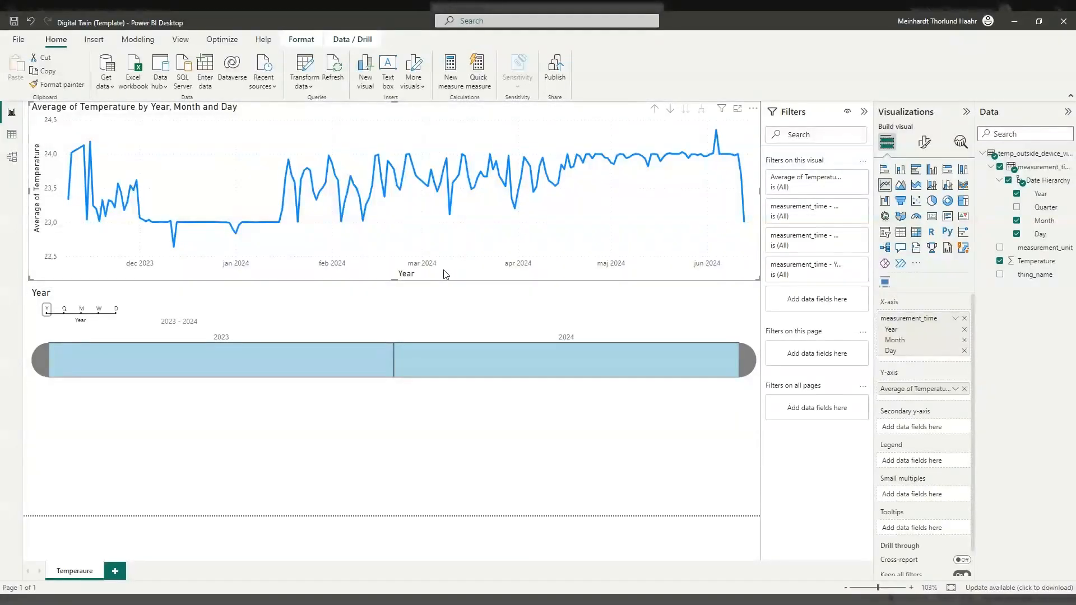
- Try filtering the line chart to Q3 2023, checking the weekly scale before returning the Timeline to yearly granularity
{"action": "left_click", "coordinate": [64, 308]}
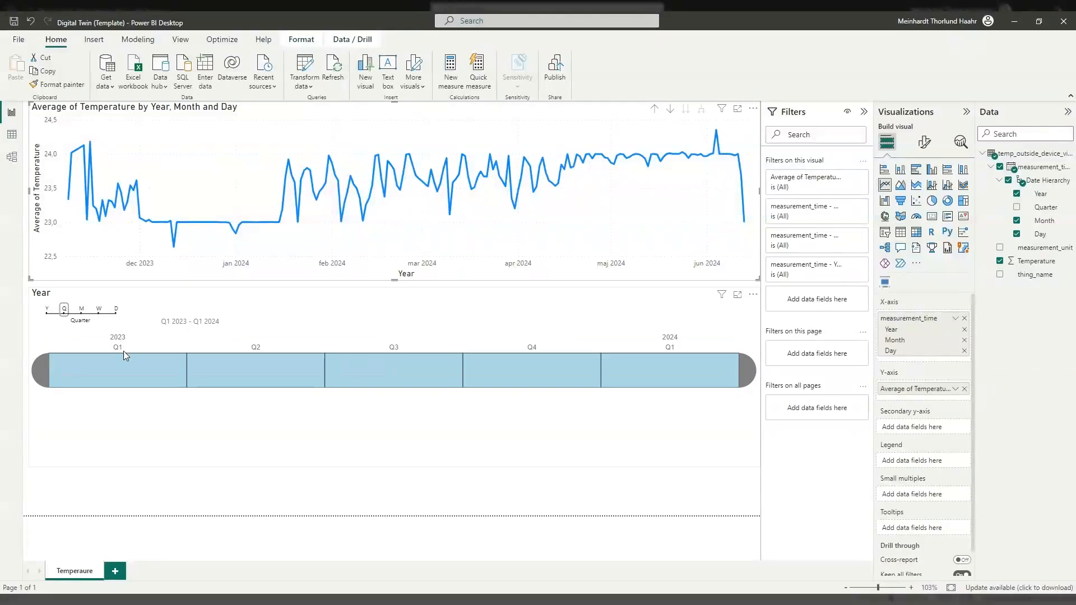
{"action": "left_click", "coordinate": [236, 371]}
{"action": "left_click", "coordinate": [420, 366]}
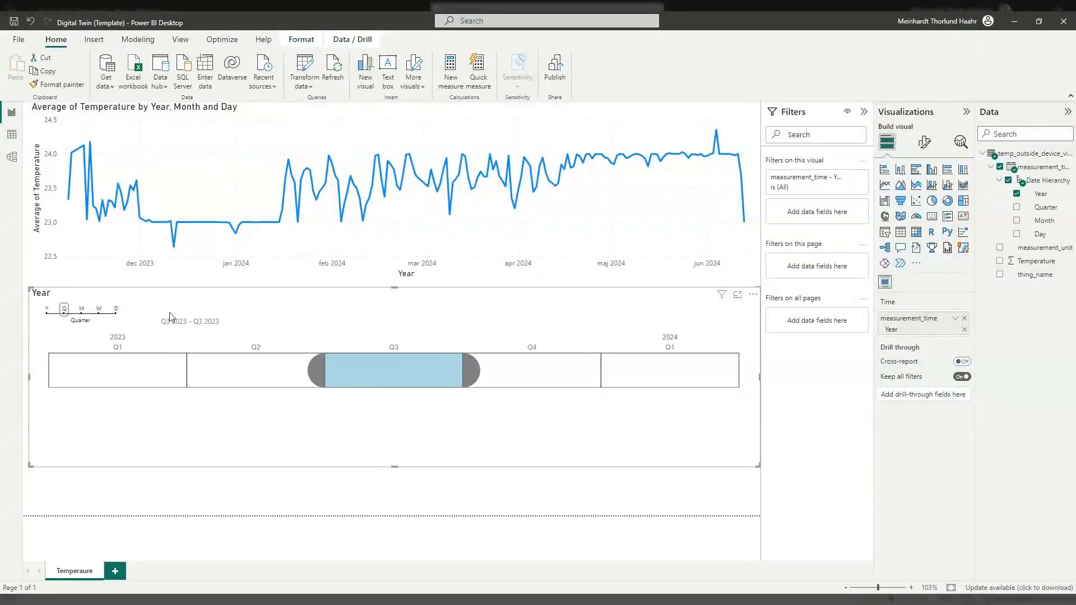
{"action": "left_click", "coordinate": [99, 309]}
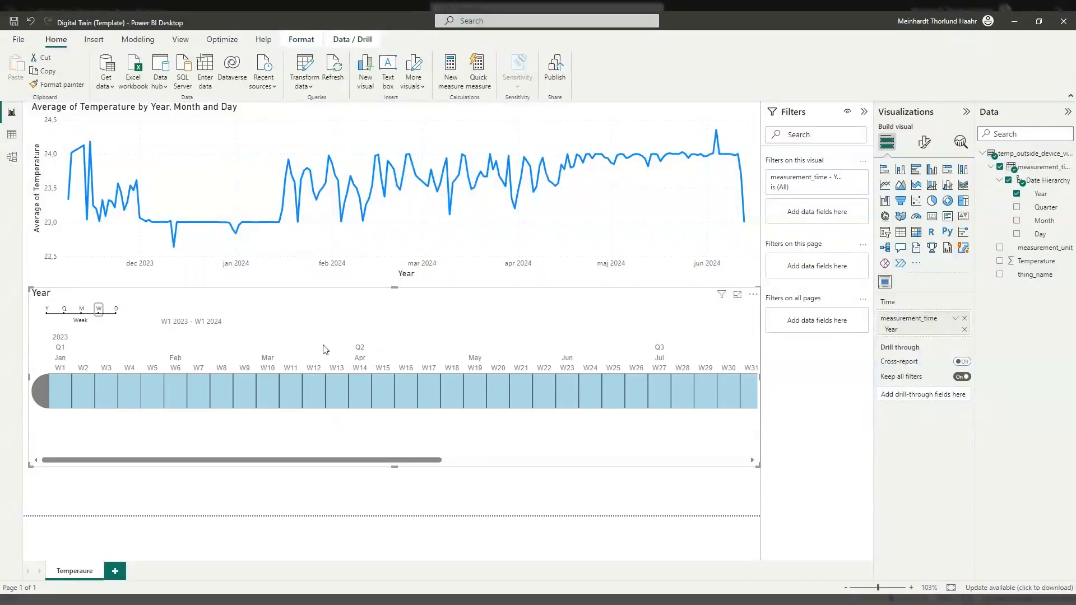
{"action": "left_click", "coordinate": [47, 309]}
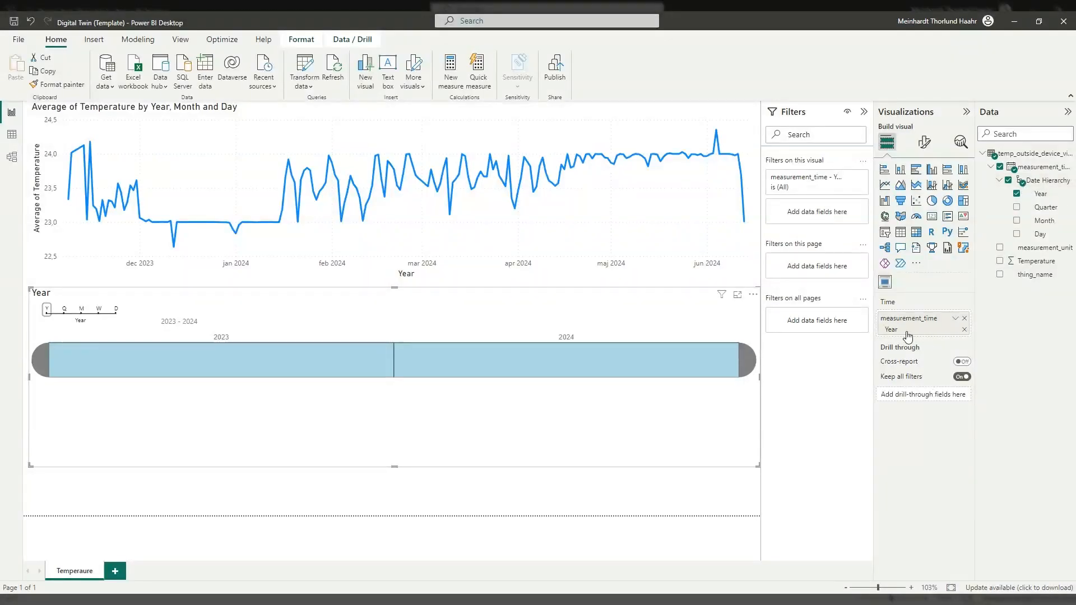
- Replace the Year level in the Timeline's Time data with the plain measurement_time field instead of its Date Hierarchy
{"action": "left_click", "coordinate": [964, 328]}
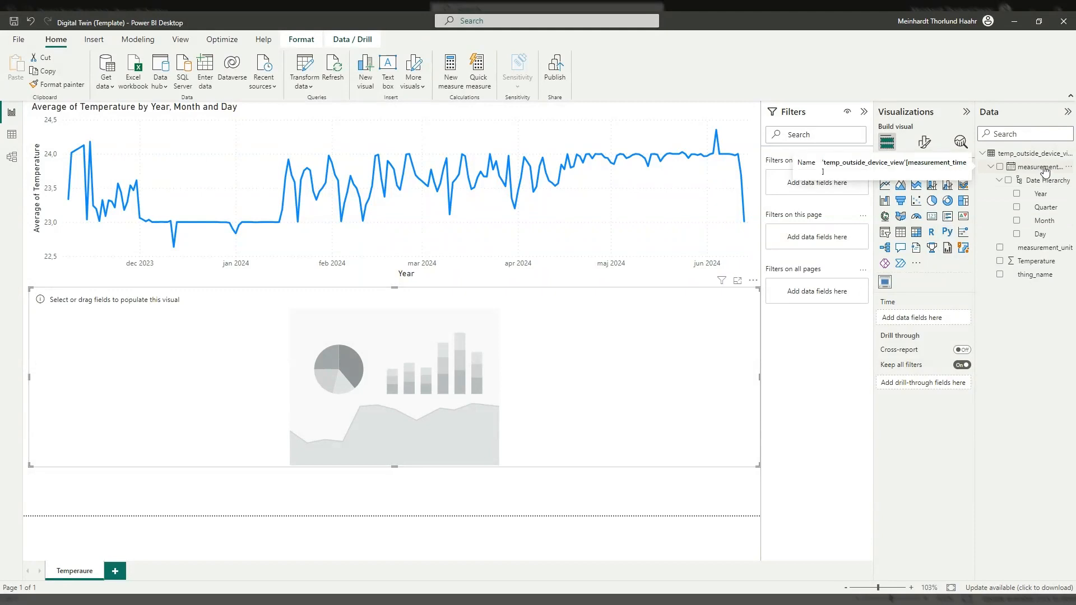
{"action": "left_click_drag", "start_coordinate": [1045, 171], "coordinate": [939, 319]}
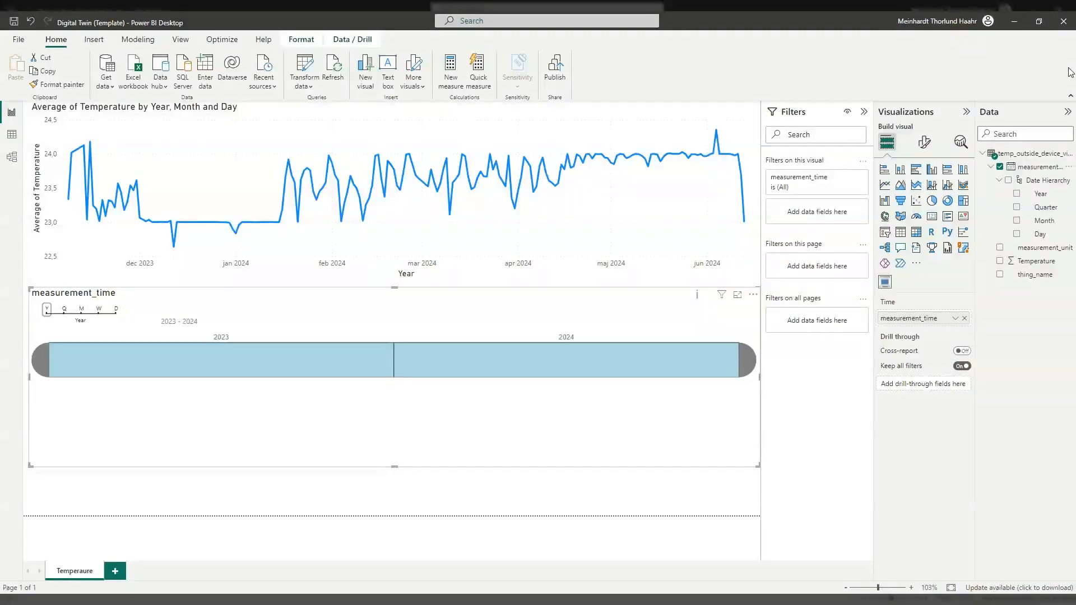
{"action": "left_click", "coordinate": [991, 167]}
{"action": "left_click", "coordinate": [990, 167]}
{"action": "left_click", "coordinate": [954, 319]}
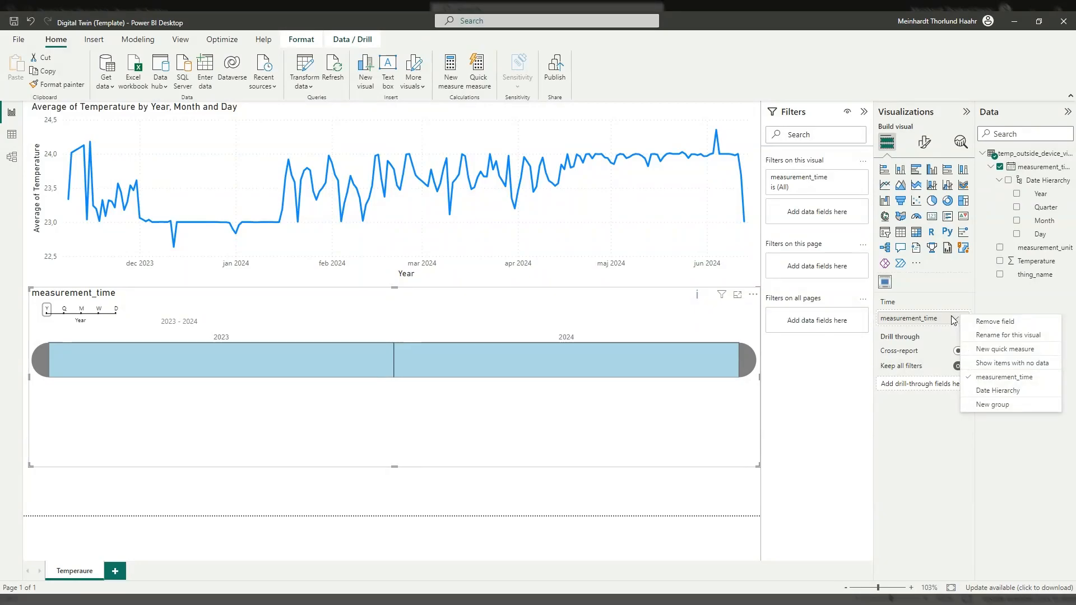
{"action": "left_click", "coordinate": [945, 331]}
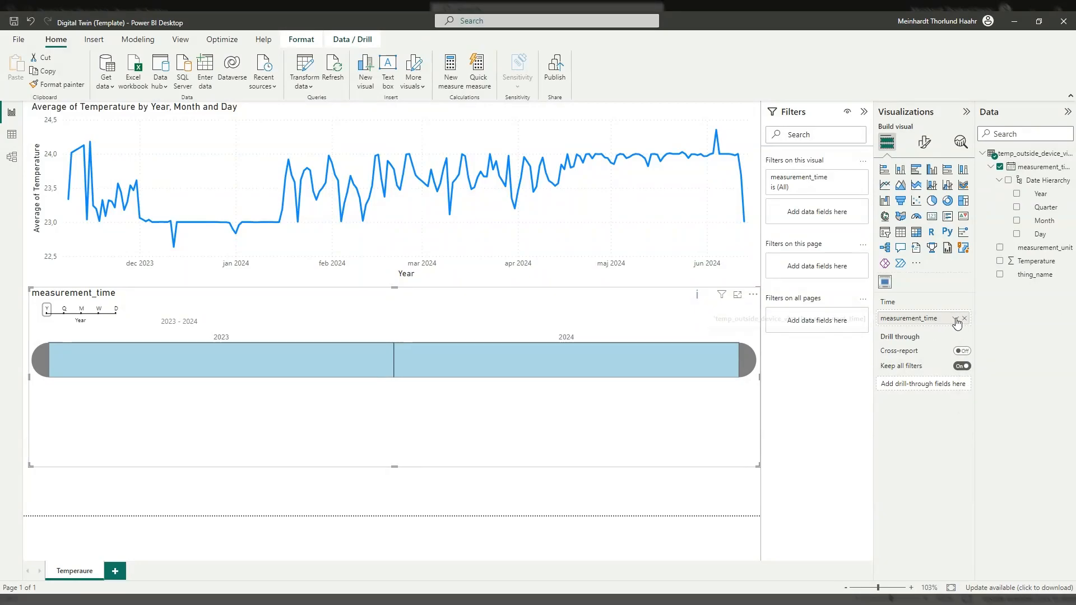
{"action": "left_click", "coordinate": [956, 318]}
{"action": "left_click", "coordinate": [830, 405]}
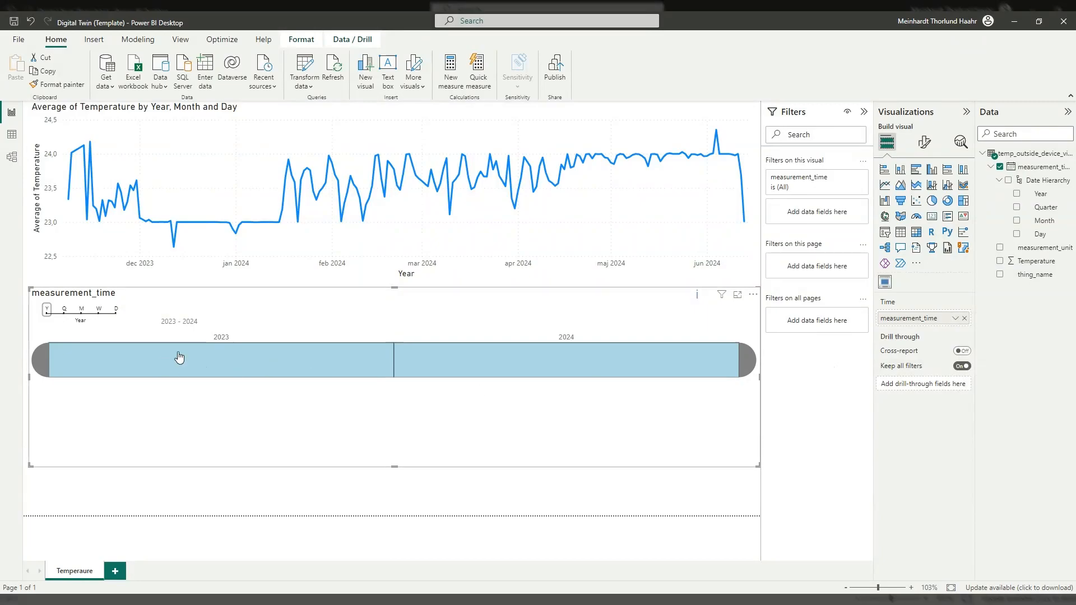
- Filter the temperature line chart by year on the Timeline, first to 2023 and then to 2024
{"action": "left_click", "coordinate": [164, 372]}
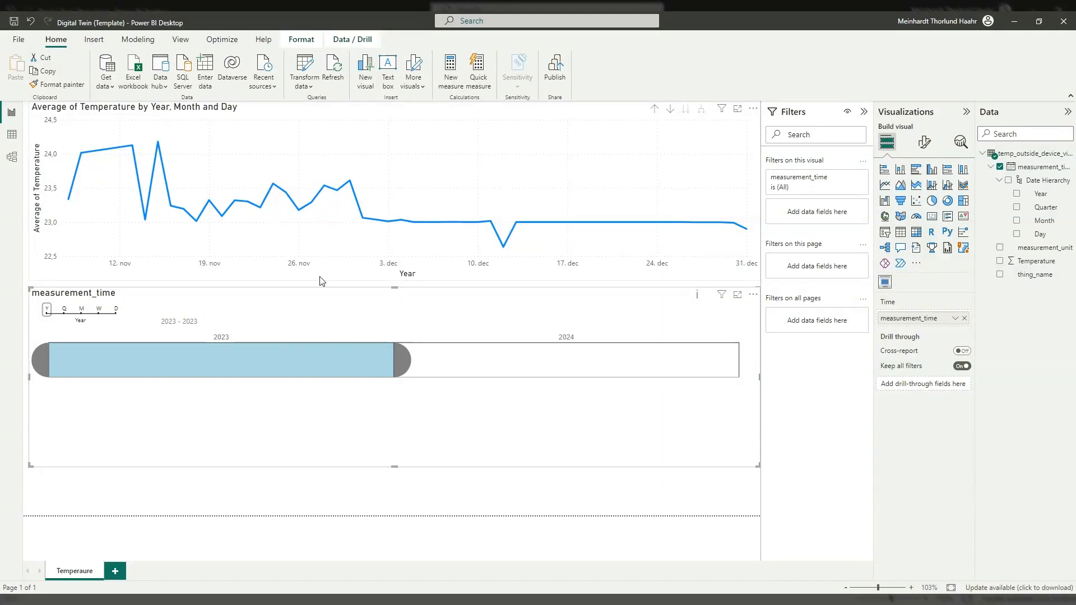
{"action": "left_click", "coordinate": [481, 366]}
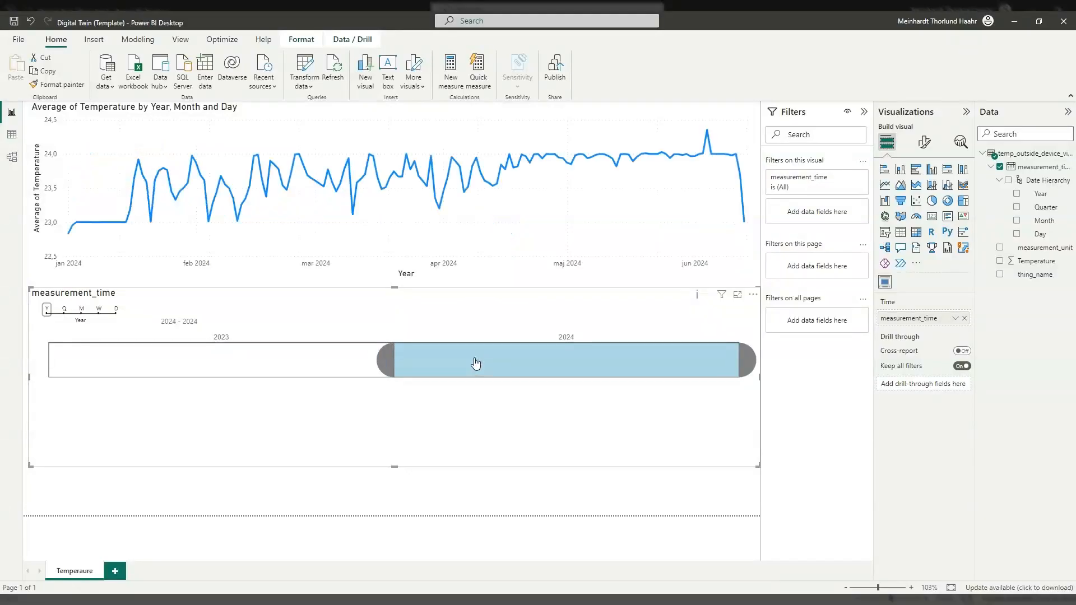
- Set the Timeline to daily granularity, select Nov 18 2023 and inspect that day's data point in the line chart
{"action": "left_click", "coordinate": [118, 309]}
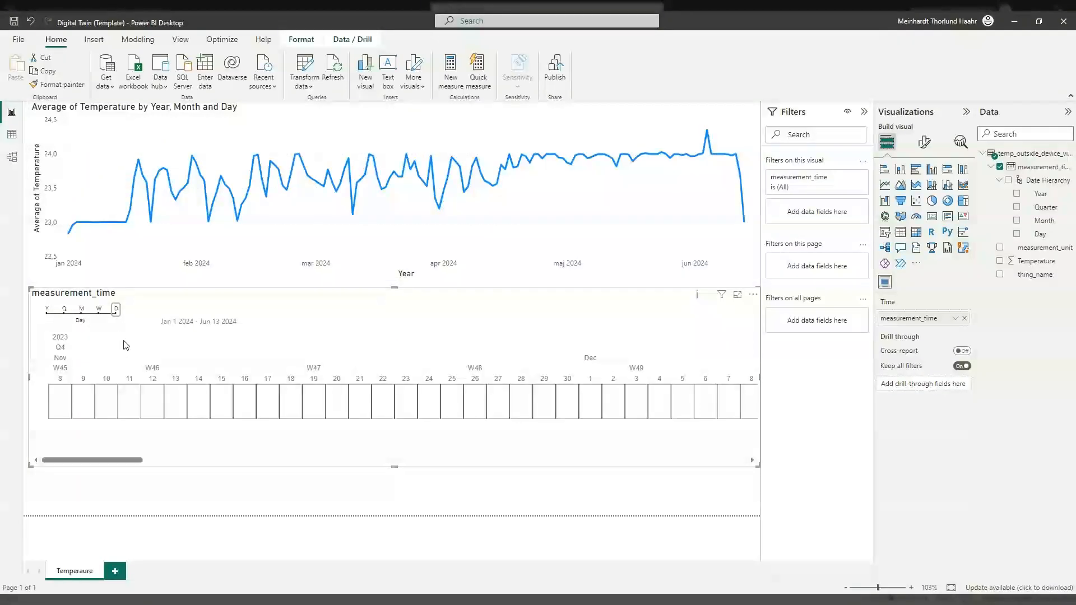
{"action": "left_click", "coordinate": [162, 389]}
{"action": "left_click", "coordinate": [281, 414]}
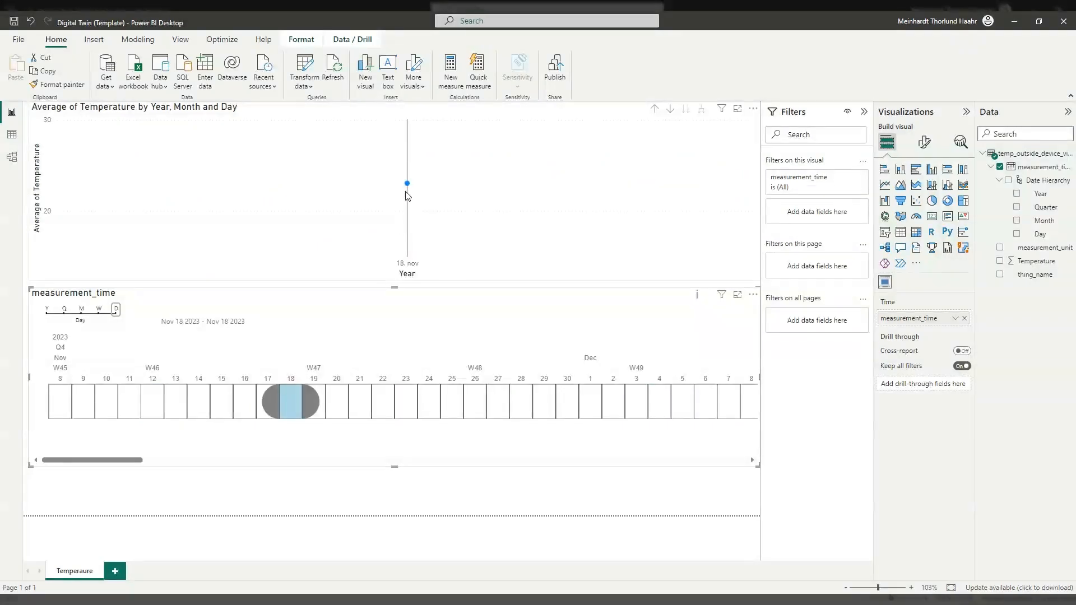
{"action": "mouse_move", "coordinate": [408, 191]}
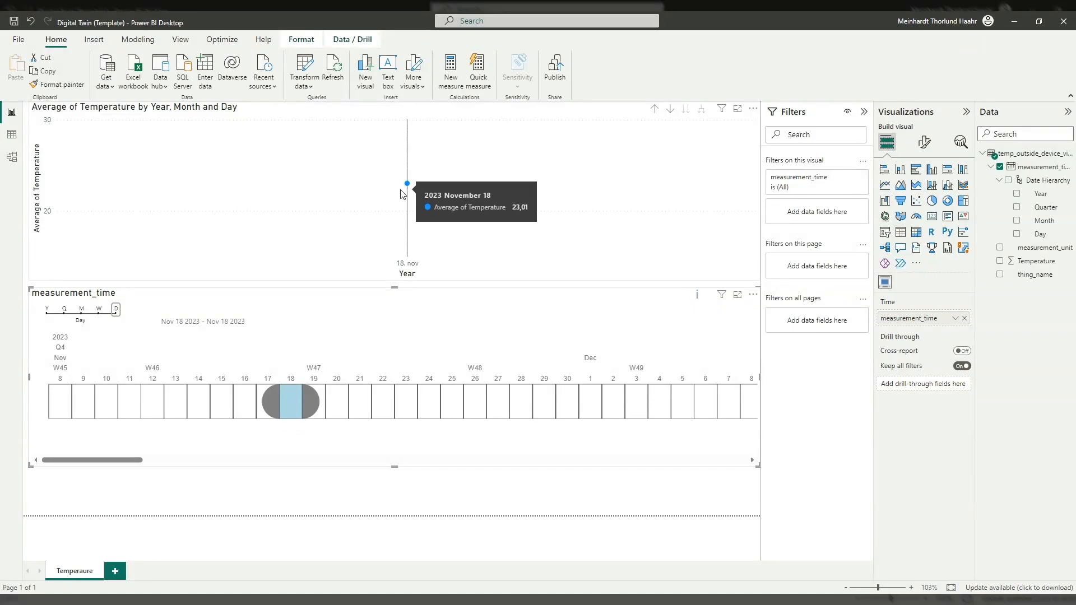
- Set the Timeline to weekly granularity and filter the line chart to W49 2023
{"action": "left_click", "coordinate": [99, 309]}
{"action": "left_click", "coordinate": [154, 390]}
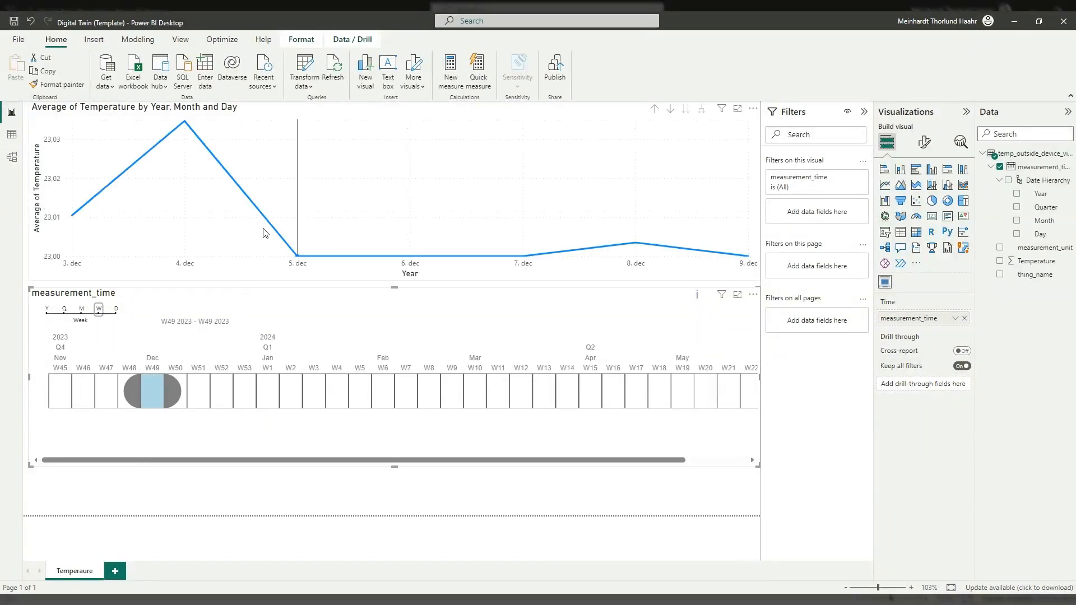
{"action": "left_click", "coordinate": [197, 143]}
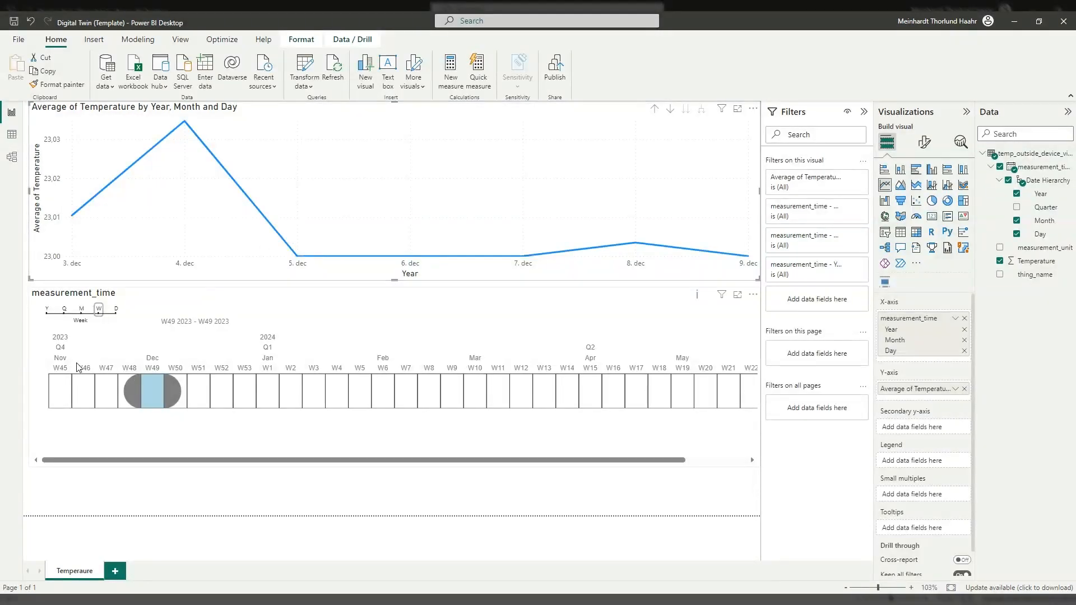
- Return the Timeline to yearly granularity and compare the chart for 2023 and 2024, ending on 2024
{"action": "left_click", "coordinate": [47, 309]}
{"action": "left_click", "coordinate": [127, 362]}
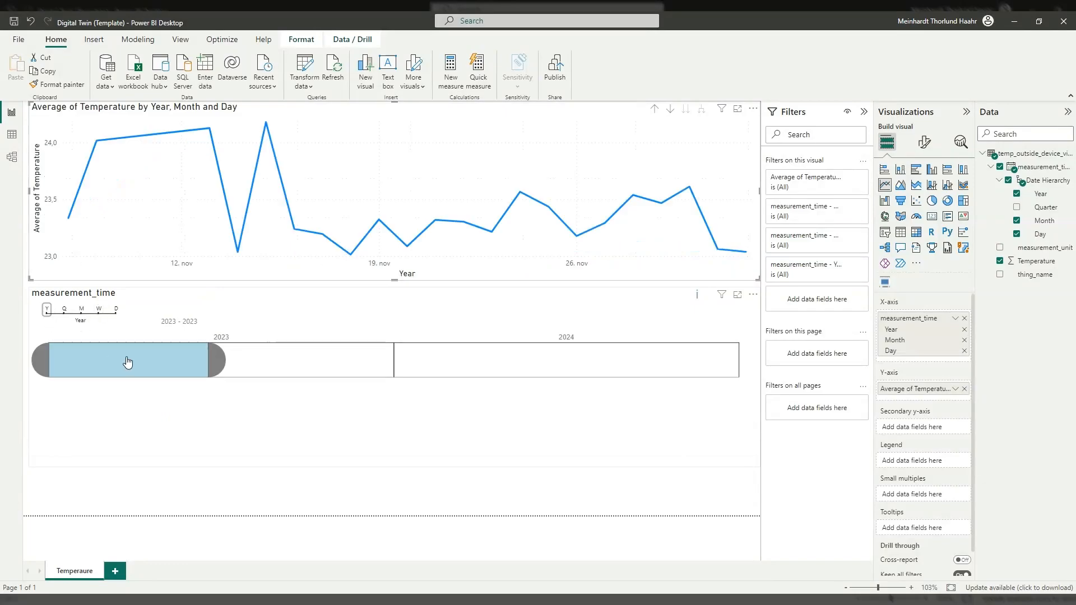
{"action": "left_click", "coordinate": [294, 366]}
{"action": "left_click", "coordinate": [183, 372]}
{"action": "left_click", "coordinate": [411, 365]}
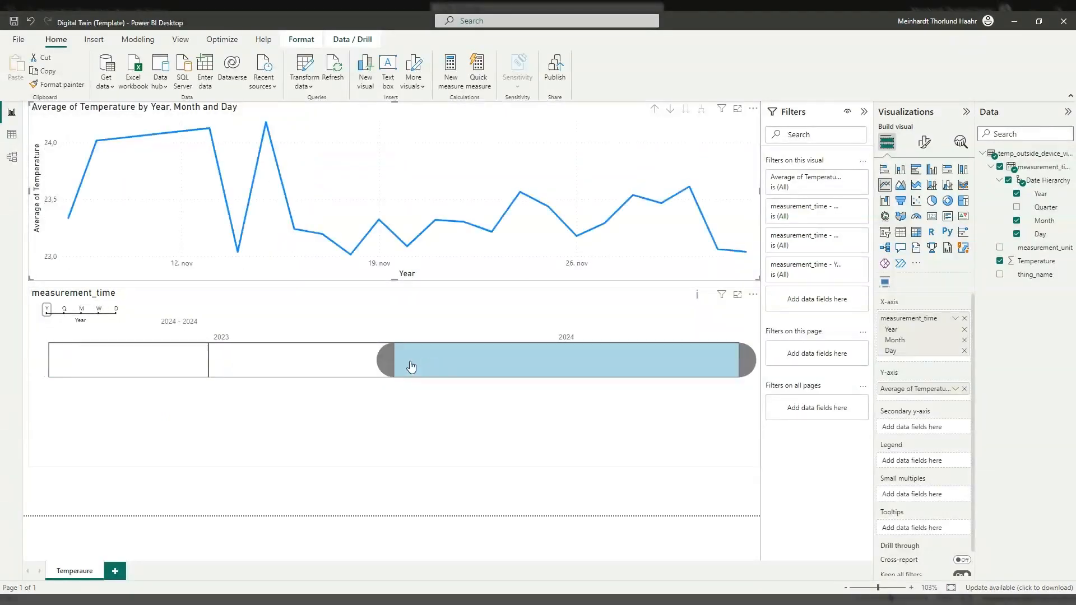
{"action": "left_click", "coordinate": [312, 368]}
{"action": "left_click", "coordinate": [631, 374]}
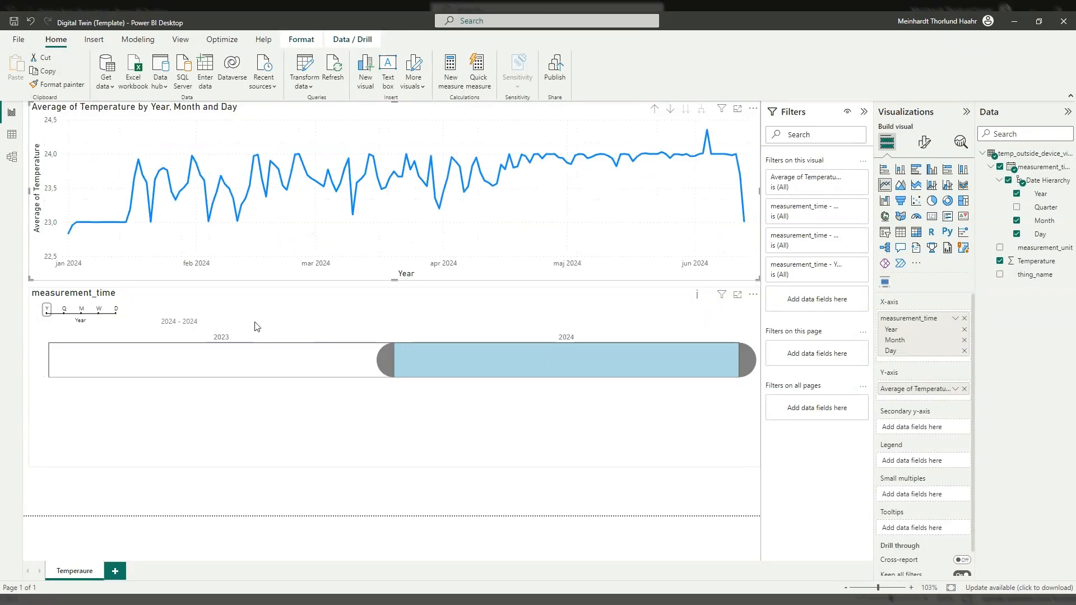
- Set the Timeline to quarterly granularity and compare the chart for Q4 2023, Q1 2024 and Q2 2024, ending on Q1 2024
{"action": "left_click", "coordinate": [63, 309]}
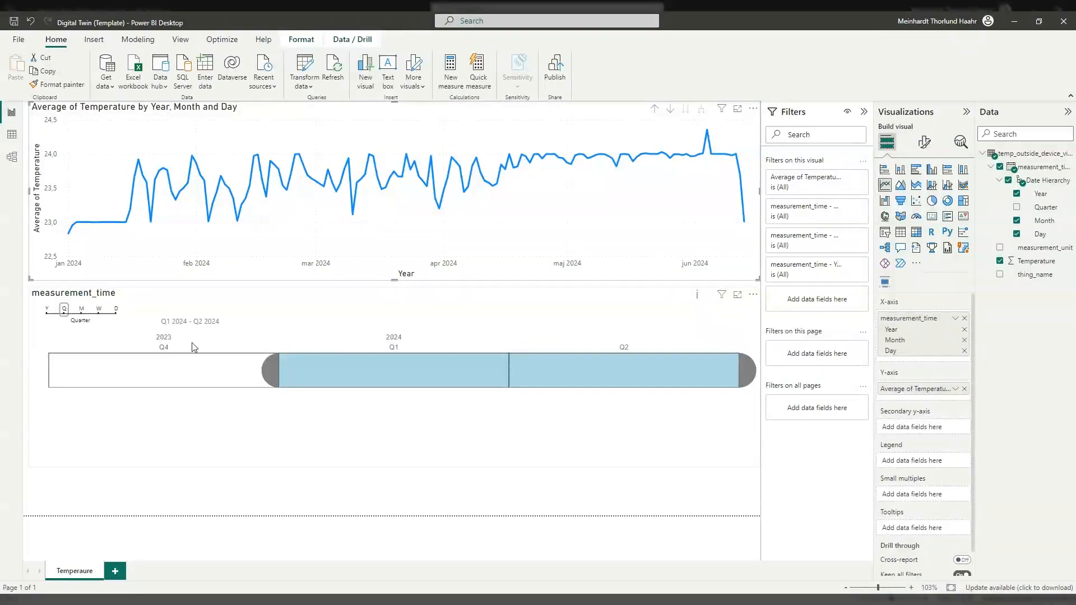
{"action": "left_click", "coordinate": [139, 387]}
{"action": "left_click", "coordinate": [449, 392]}
{"action": "left_click", "coordinate": [605, 379]}
{"action": "left_click", "coordinate": [406, 379]}
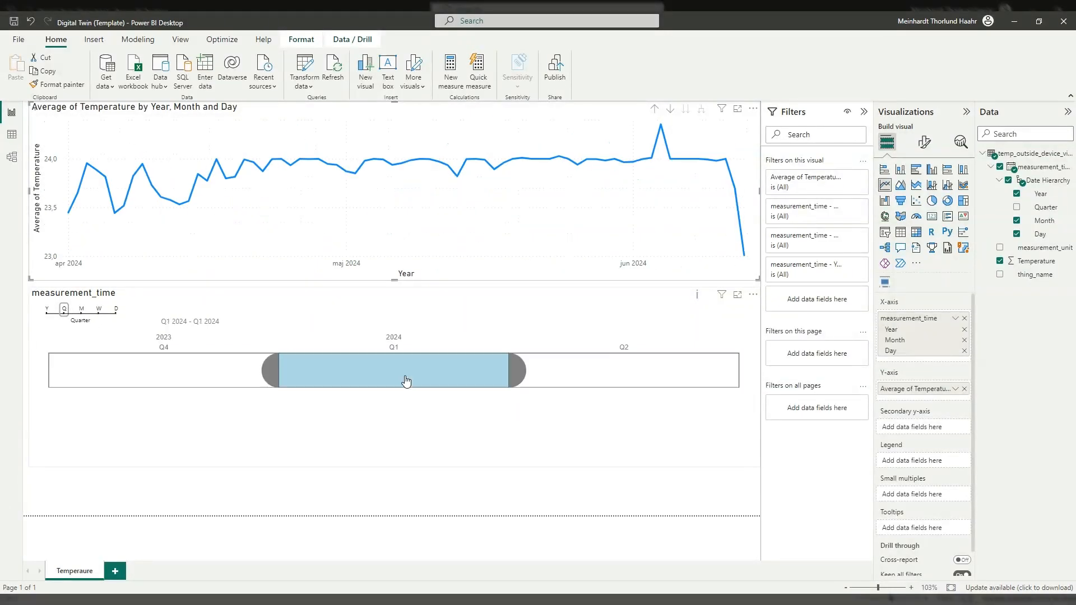
{"action": "left_click_drag", "start_coordinate": [273, 378], "coordinate": [266, 377]}
{"action": "left_click", "coordinate": [259, 379]}
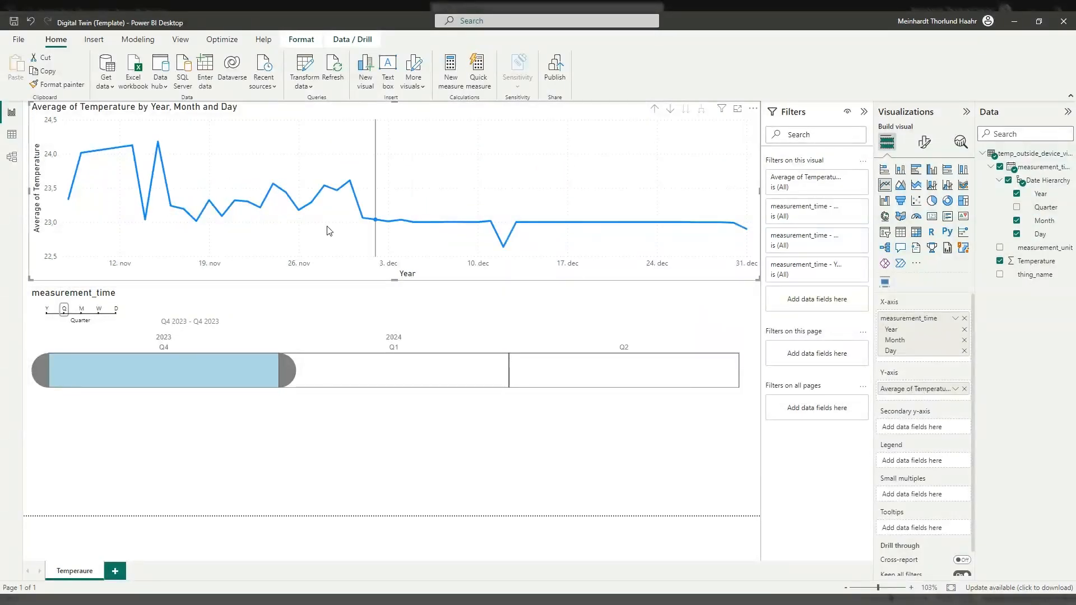
{"action": "left_click", "coordinate": [443, 369]}
{"action": "left_click", "coordinate": [582, 374]}
{"action": "left_click", "coordinate": [449, 376]}
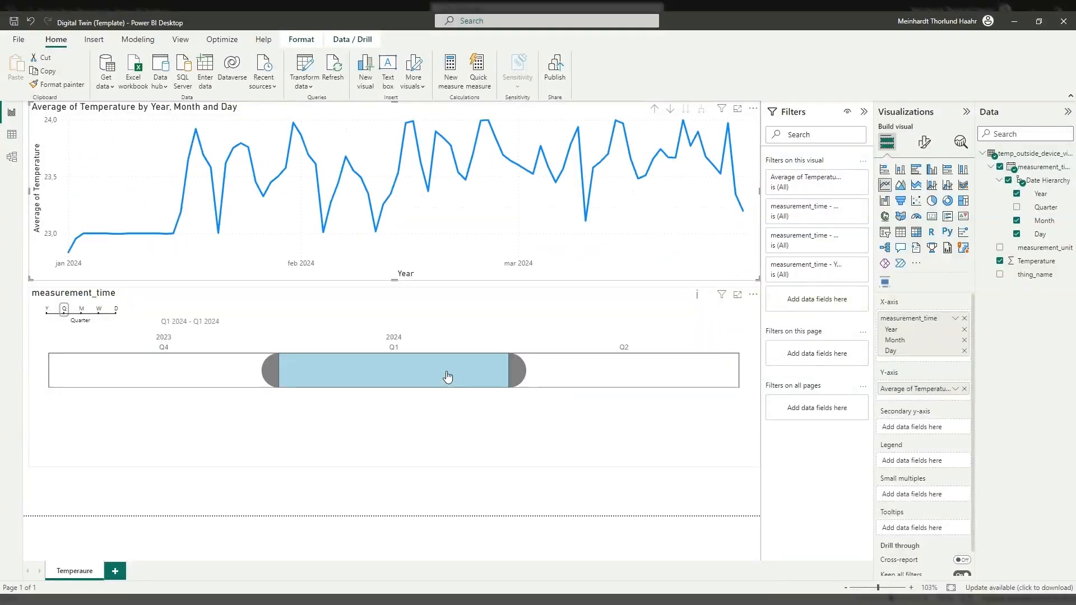
- Shrink the selected Timeline range to Q4 2023 by its end handle and switch the selection to Q2 2024
{"action": "left_click", "coordinate": [211, 383]}
{"action": "left_click", "coordinate": [311, 382]}
{"action": "left_click_drag", "start_coordinate": [527, 364], "coordinate": [292, 367]}
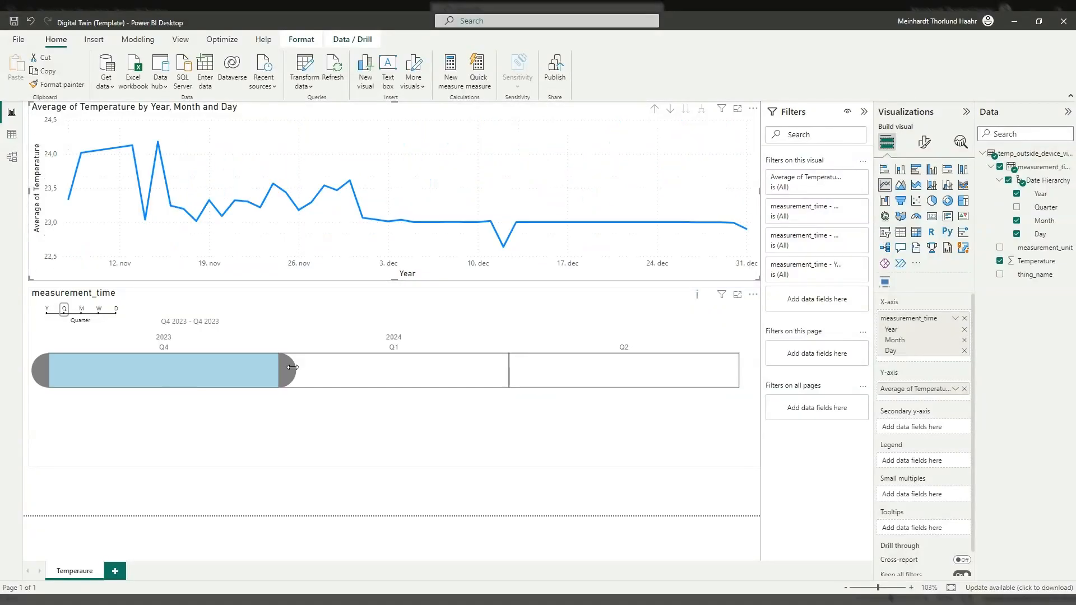
{"action": "left_click", "coordinate": [389, 385]}
{"action": "left_click", "coordinate": [547, 382]}
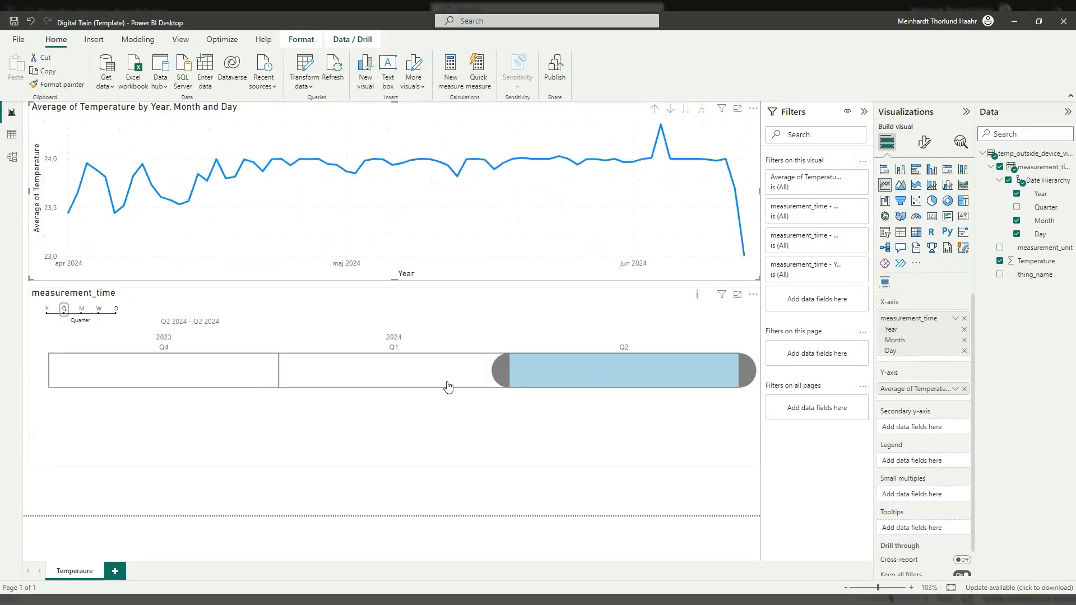
- Set the Timeline to monthly granularity and compare the chart month by month from Nov 2023 to Jun 2024, ending on Apr 2024
{"action": "left_click", "coordinate": [81, 309]}
{"action": "left_click", "coordinate": [118, 386]}
{"action": "left_click", "coordinate": [206, 396]}
{"action": "left_click", "coordinate": [280, 391]}
{"action": "left_click", "coordinate": [345, 393]}
{"action": "left_click", "coordinate": [471, 396]}
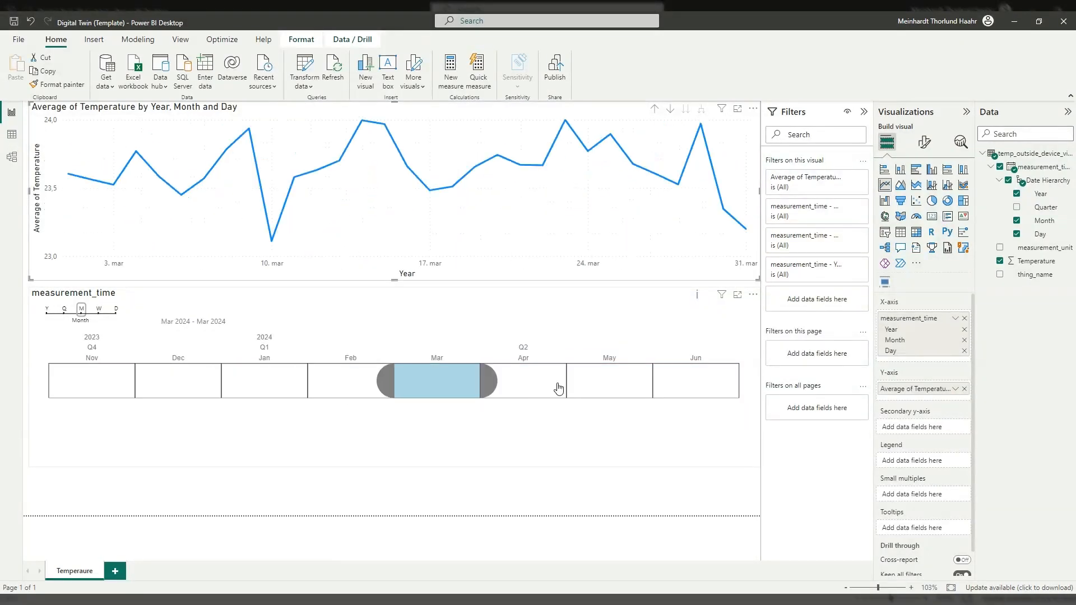
{"action": "left_click", "coordinate": [559, 388]}
{"action": "left_click", "coordinate": [628, 387]}
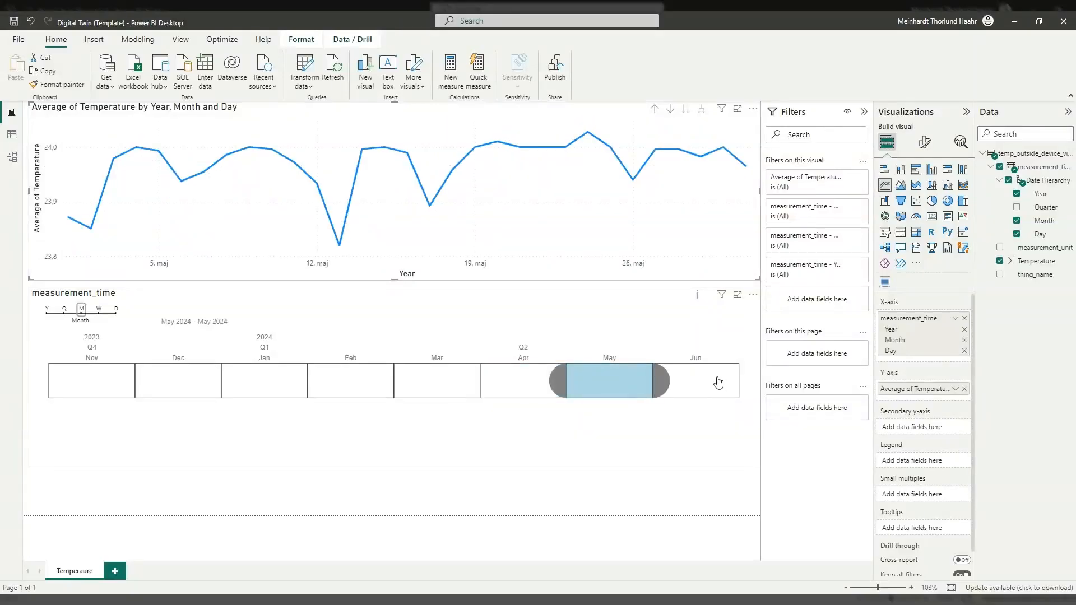
{"action": "left_click", "coordinate": [718, 383]}
{"action": "left_click", "coordinate": [611, 384]}
{"action": "left_click", "coordinate": [524, 392]}
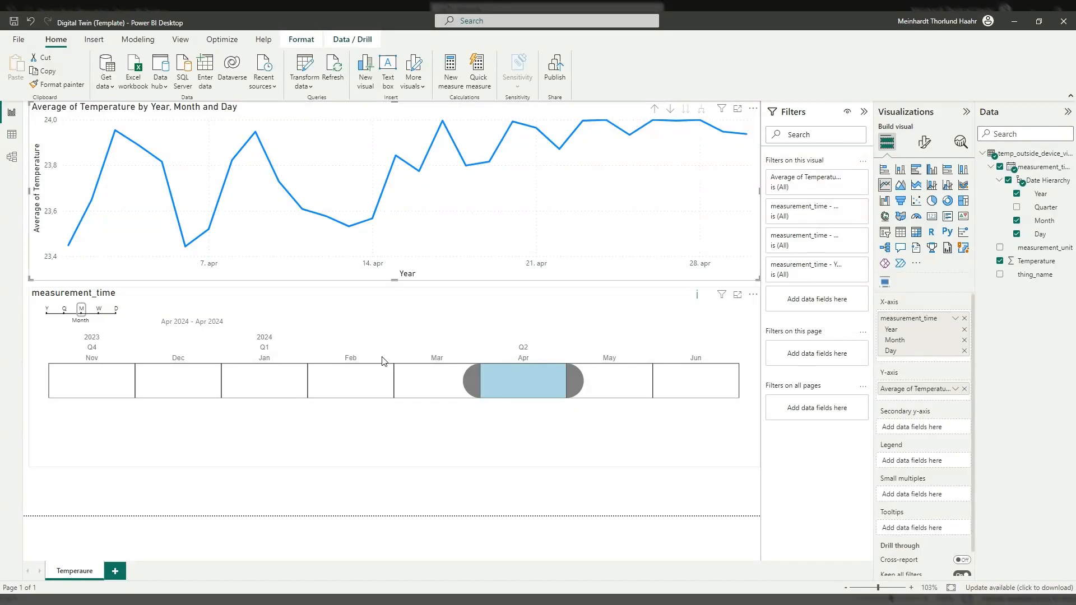
- Filter the line chart to the single day Nov 13 2023 at daily granularity and inspect its data point
{"action": "left_click", "coordinate": [116, 310]}
{"action": "left_click", "coordinate": [176, 402]}
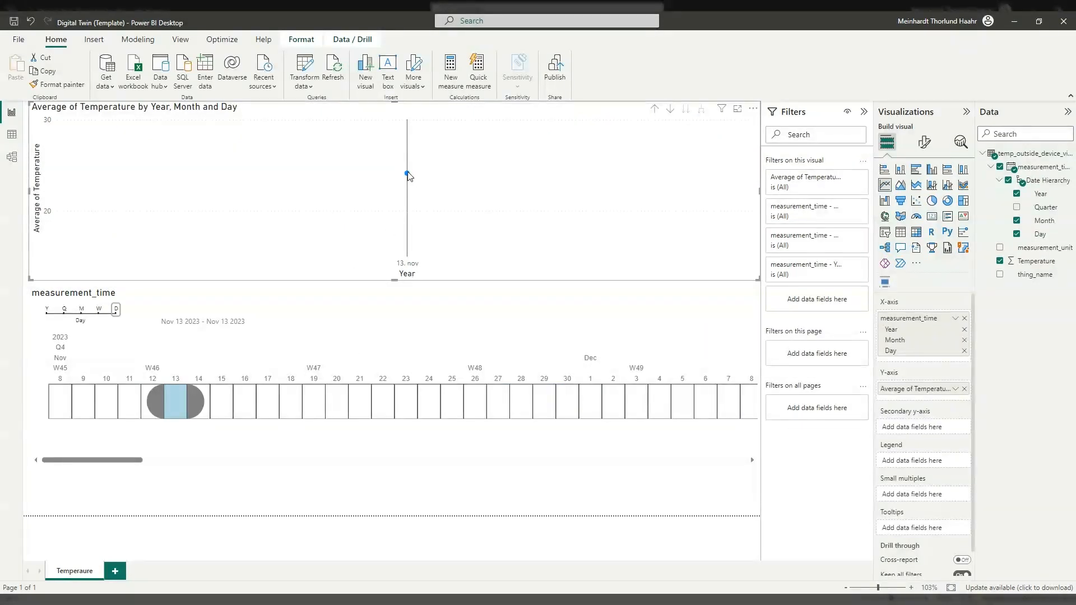
{"action": "mouse_move", "coordinate": [407, 176]}
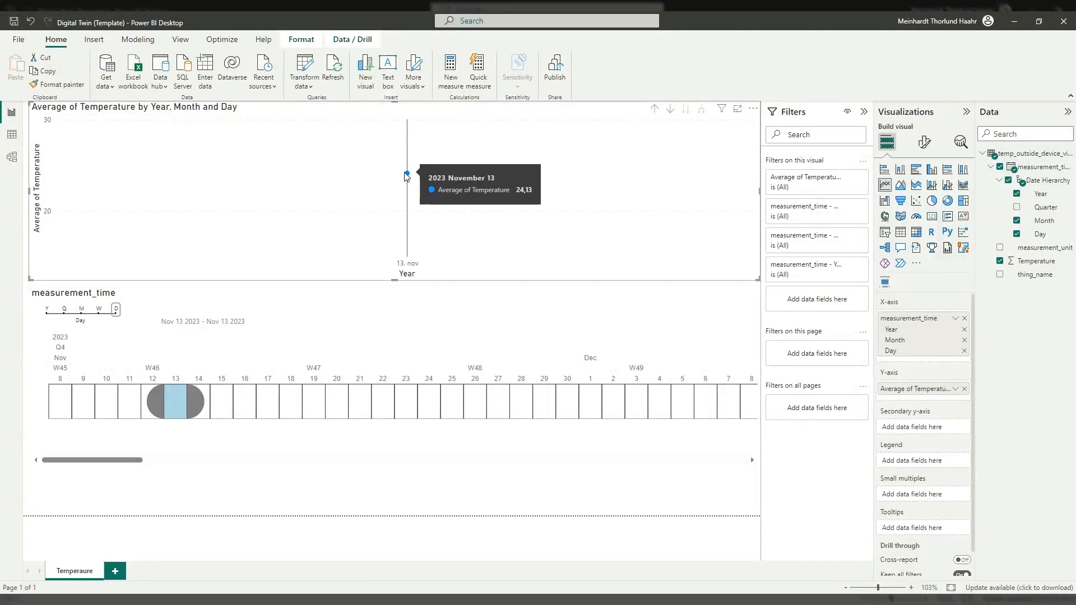